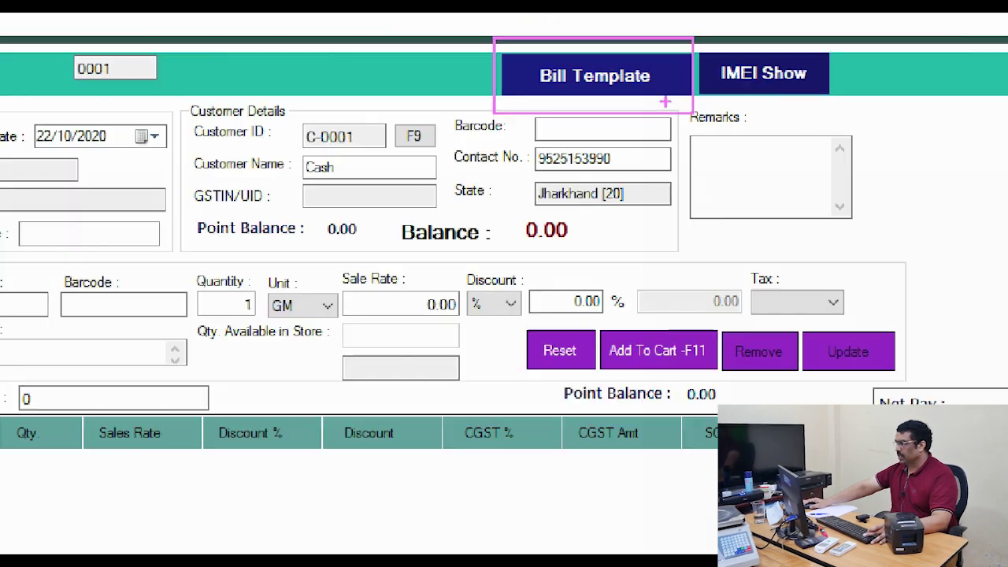
Open the printer settings from the bill template options of the sale window.
click(612, 92)
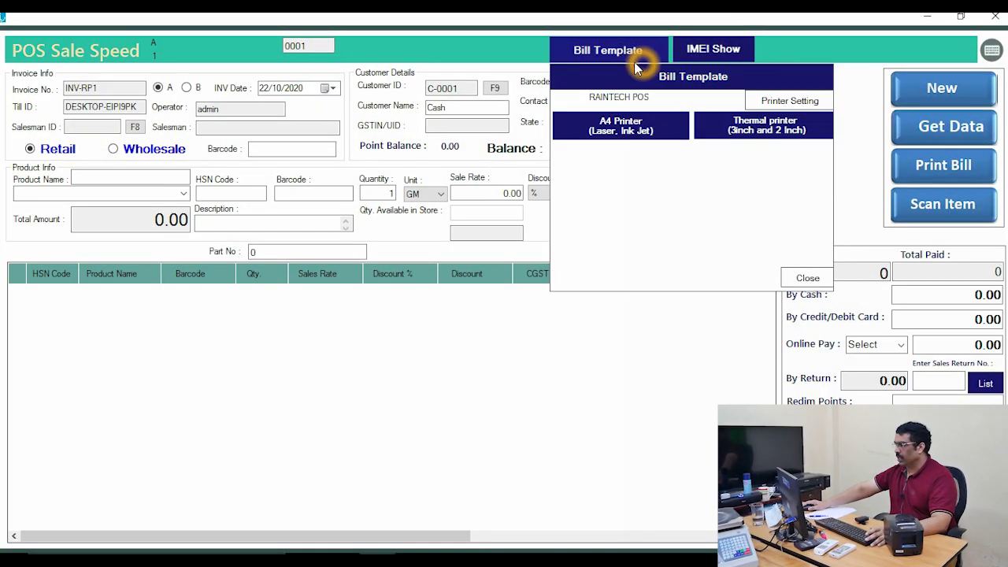
click(758, 102)
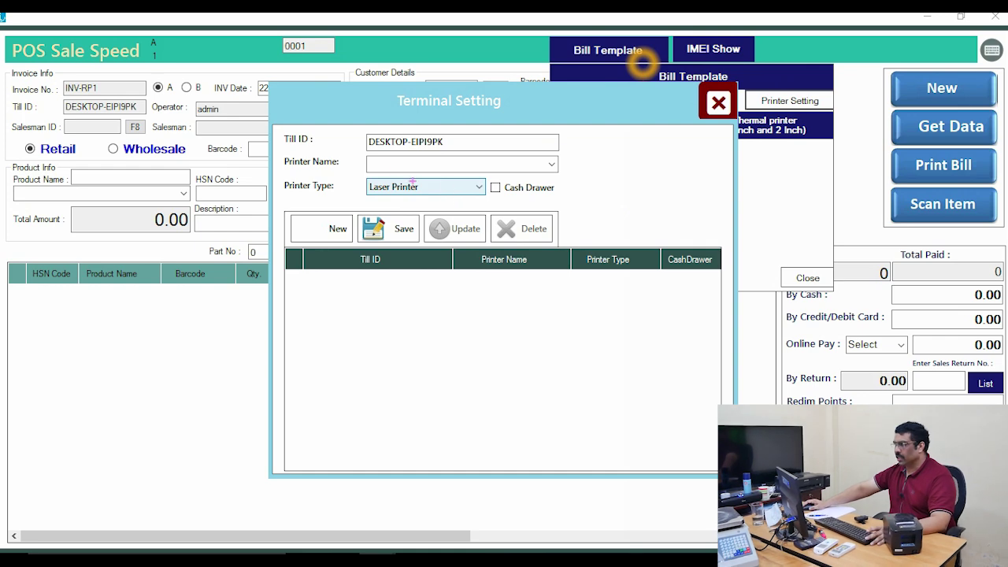
mouse_move(273, 183)
mouse_down()
mouse_move(504, 227)
mouse_move(626, 226)
mouse_up()
key(Escape)
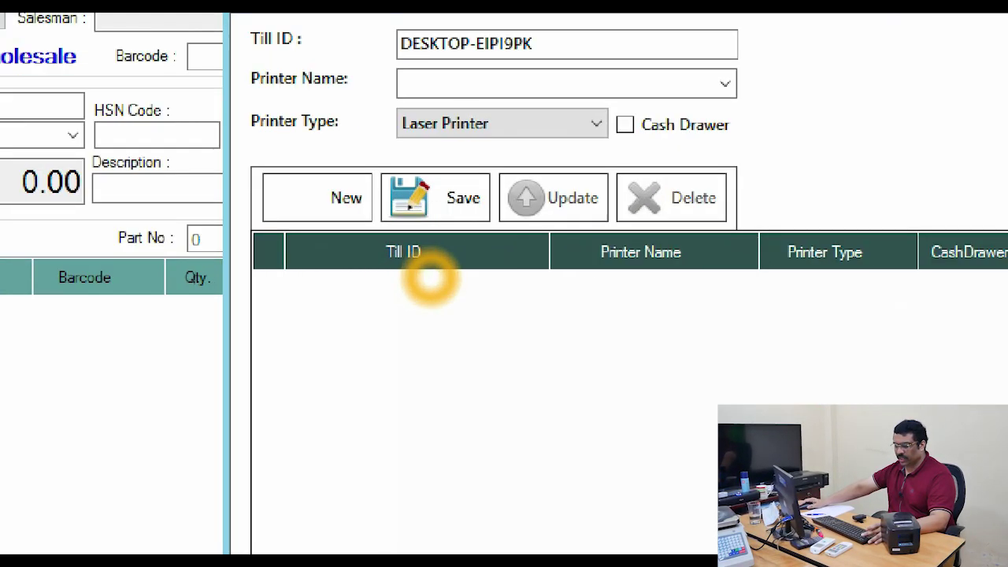
mouse_move(254, 265)
mouse_down()
mouse_move(545, 328)
mouse_move(1007, 322)
mouse_up()
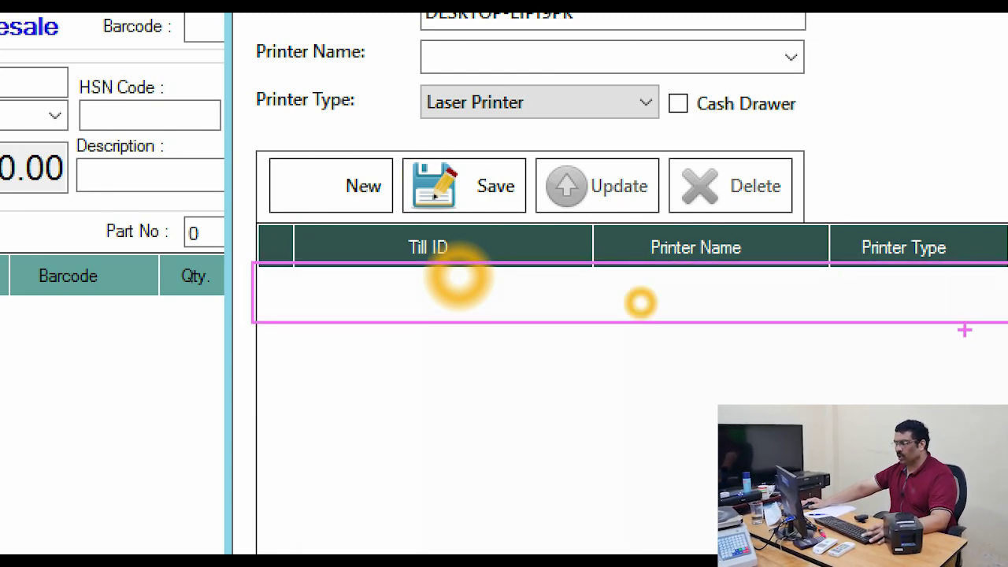
key(Escape)
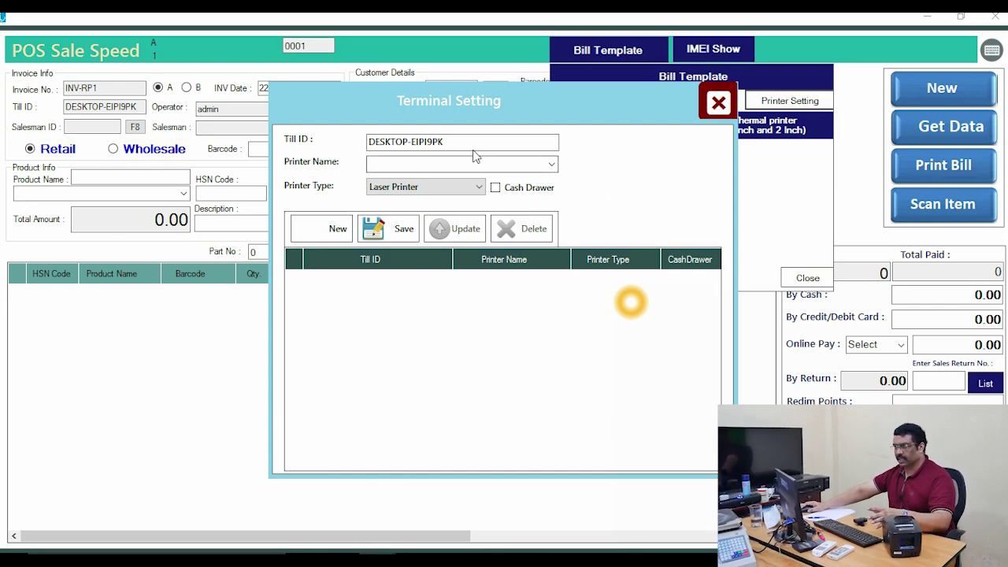
Examine the till ID and the list of selectable printer names in the terminal settings.
drag(475, 143, 329, 138)
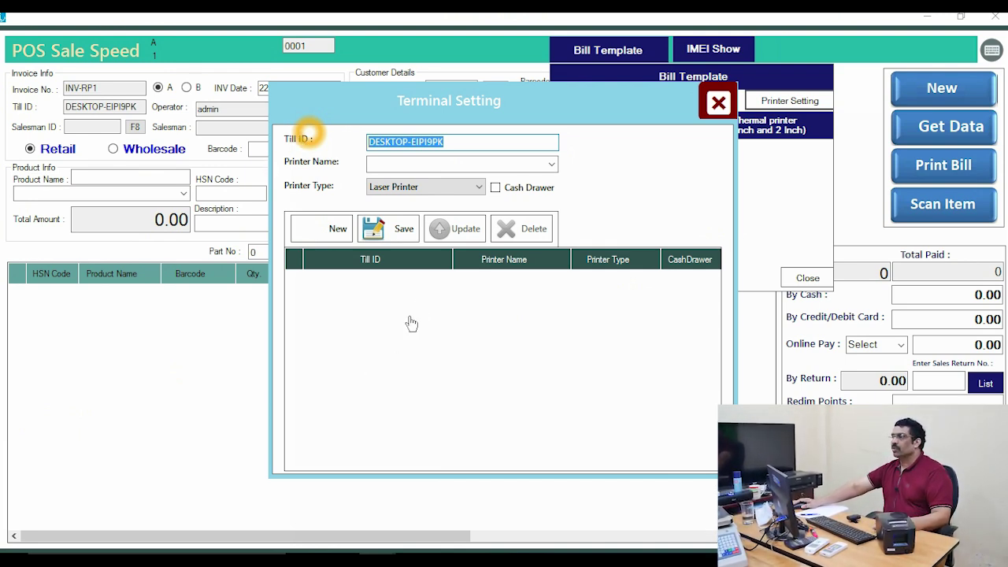
click(333, 283)
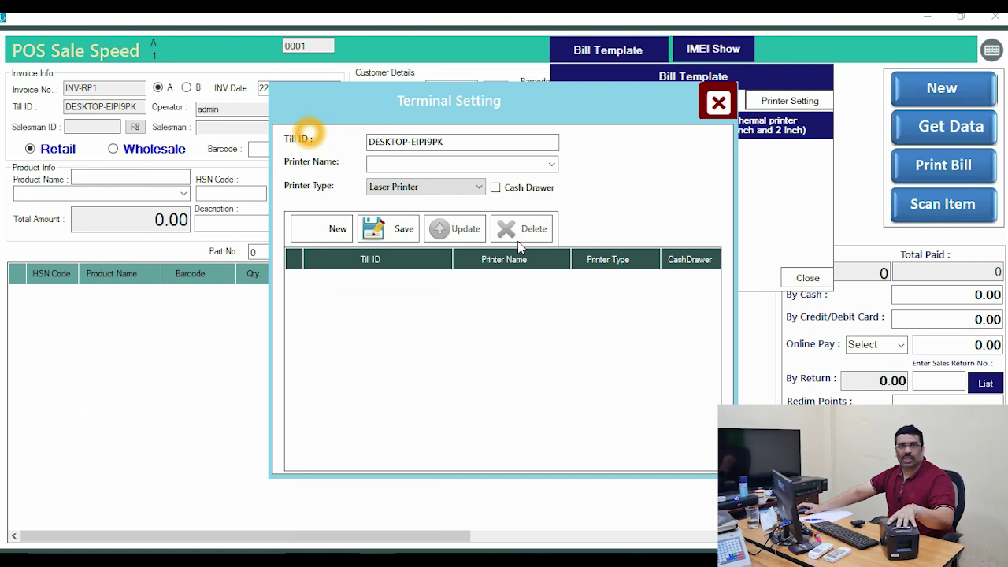
click(551, 163)
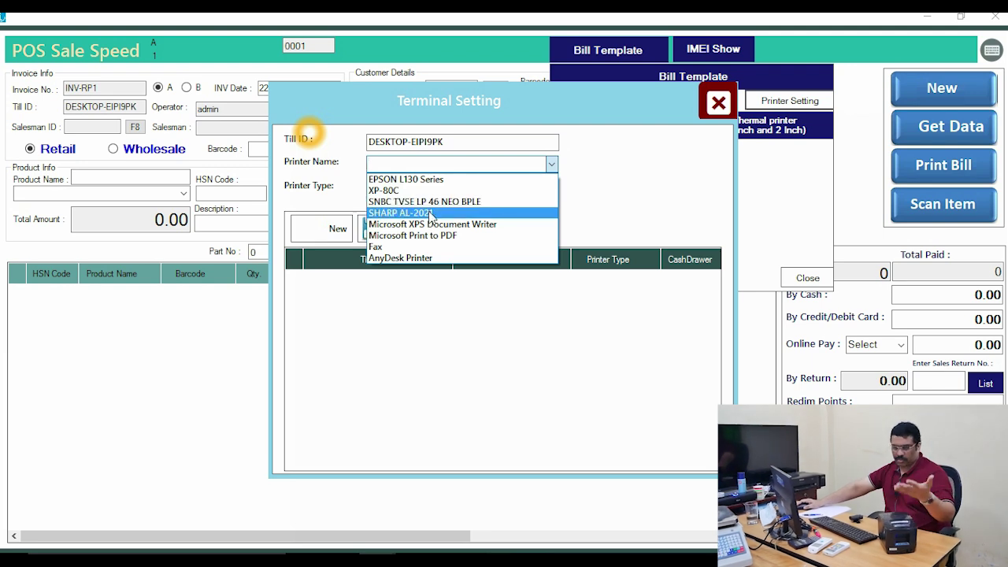
click(319, 410)
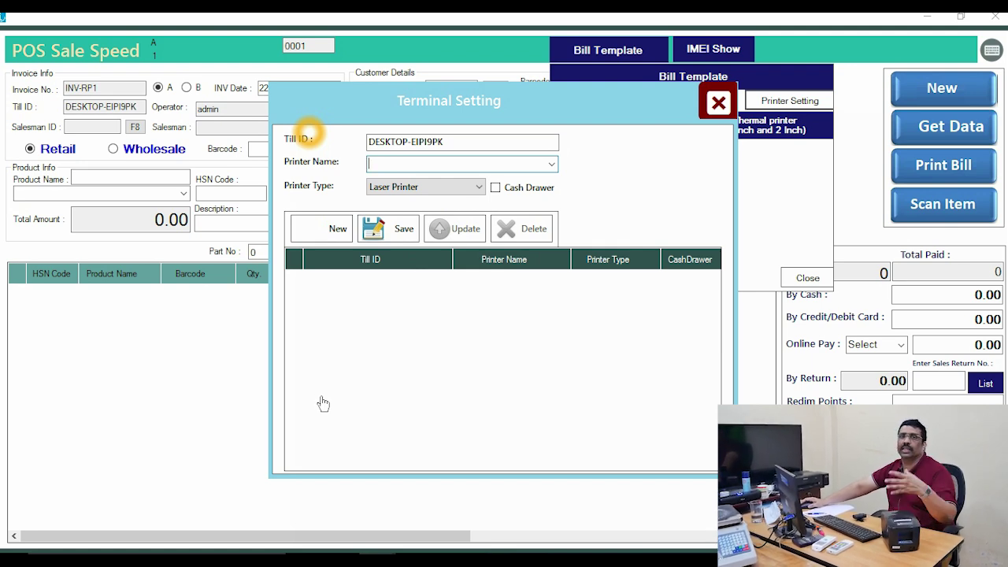
Close the terminal settings, the bill template options, and the POS windows to return to the desktop.
click(719, 102)
click(807, 277)
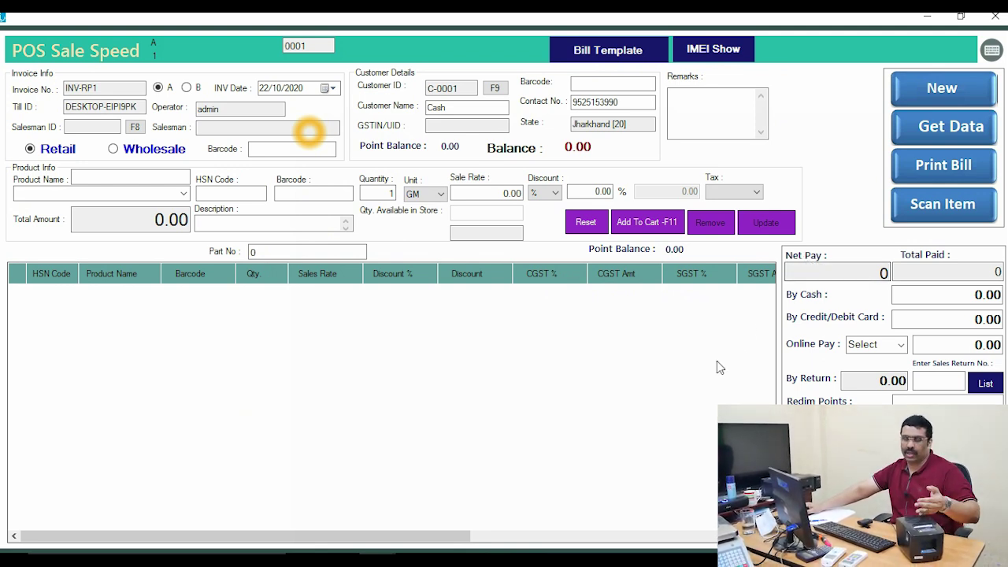
click(995, 16)
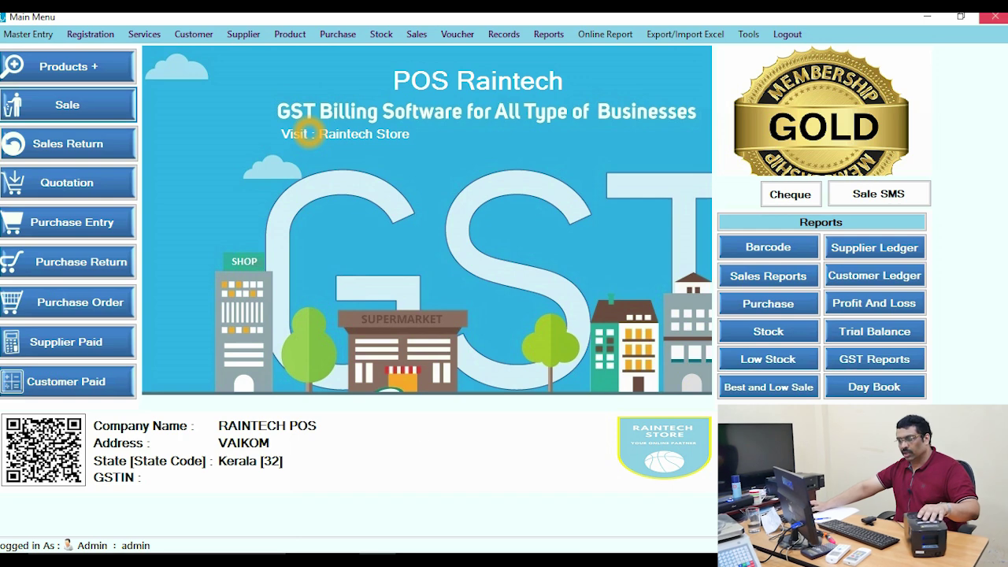
click(995, 16)
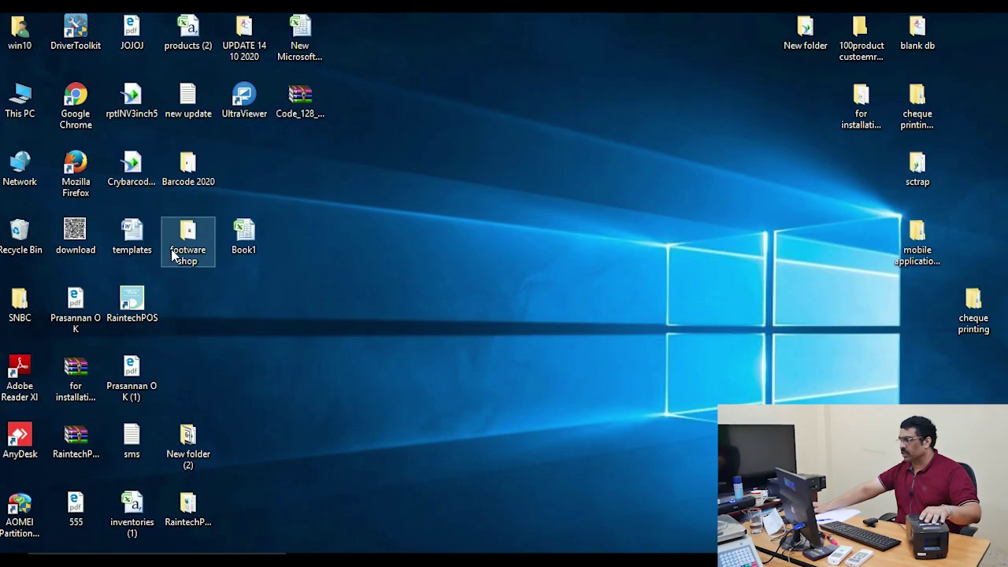
Switch to Google Chrome and open the downloads page of raintechstore.com.
double_click(74, 106)
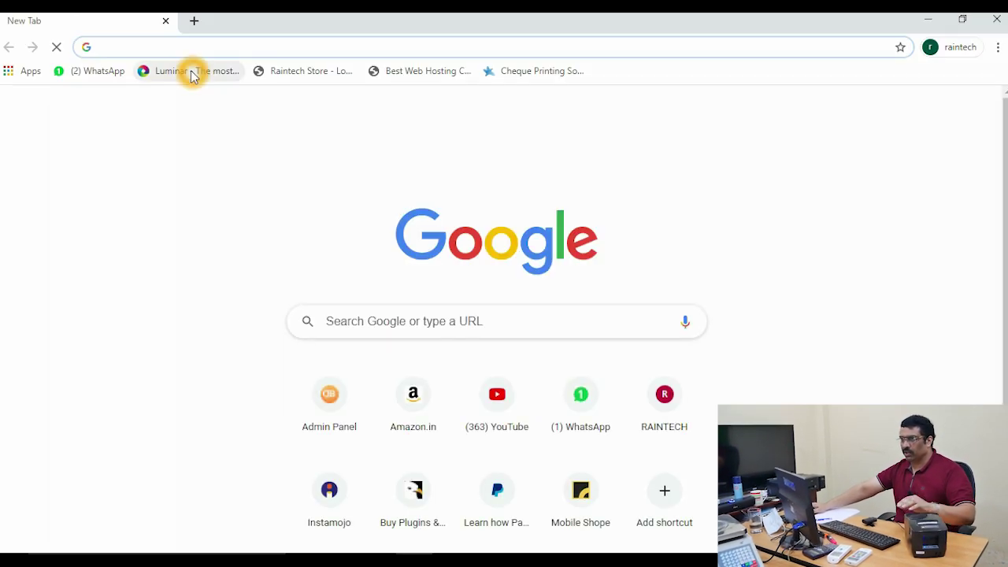
text(r)
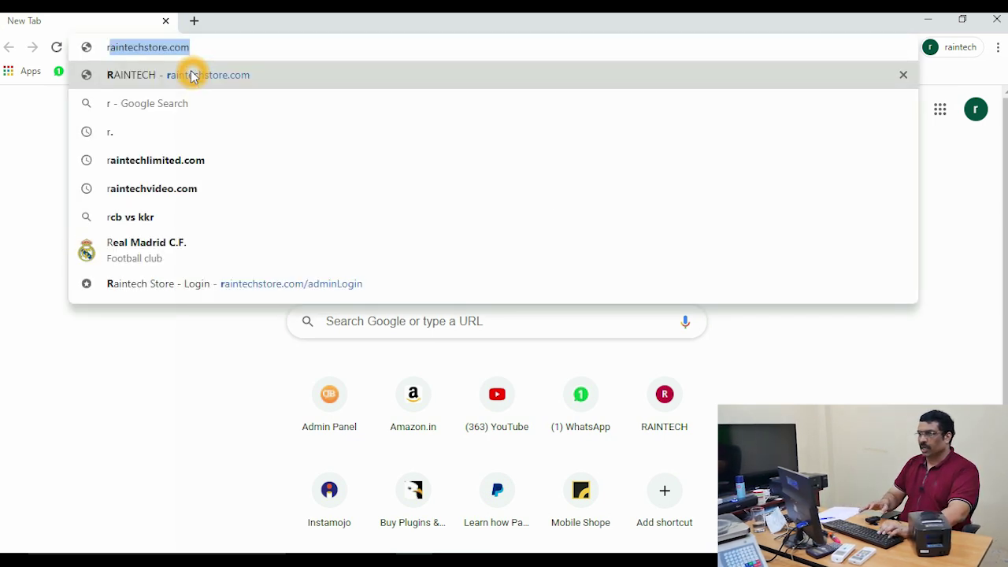
click(192, 75)
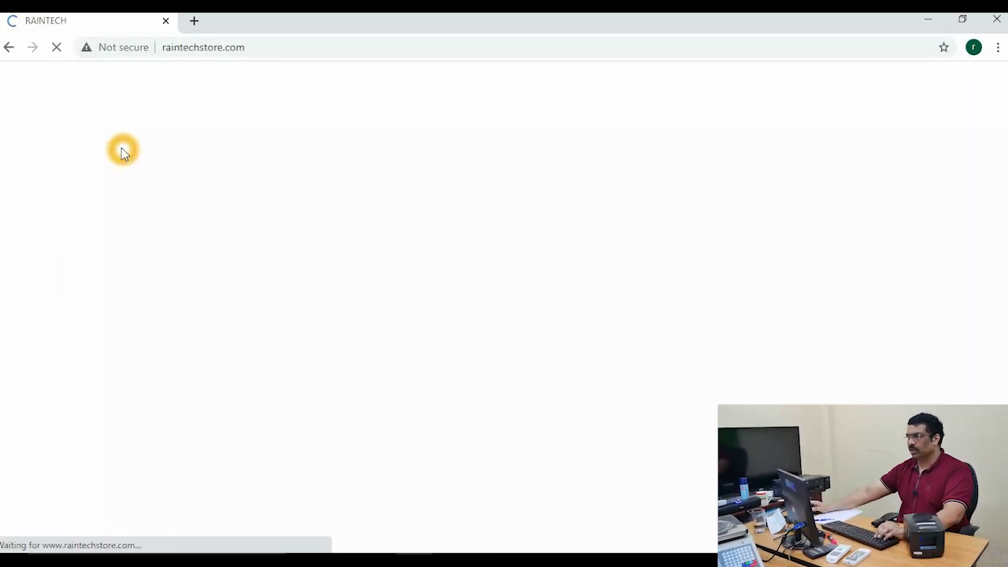
click(479, 145)
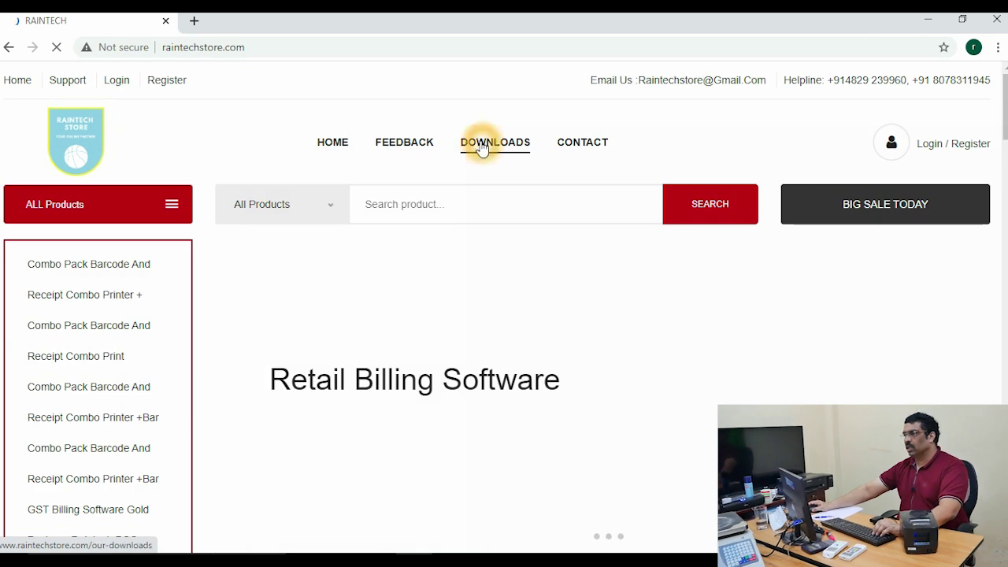
Find Xprinter Driver 7.77 80c in the downloads list and open its download link.
scroll(337, 207, down, 10)
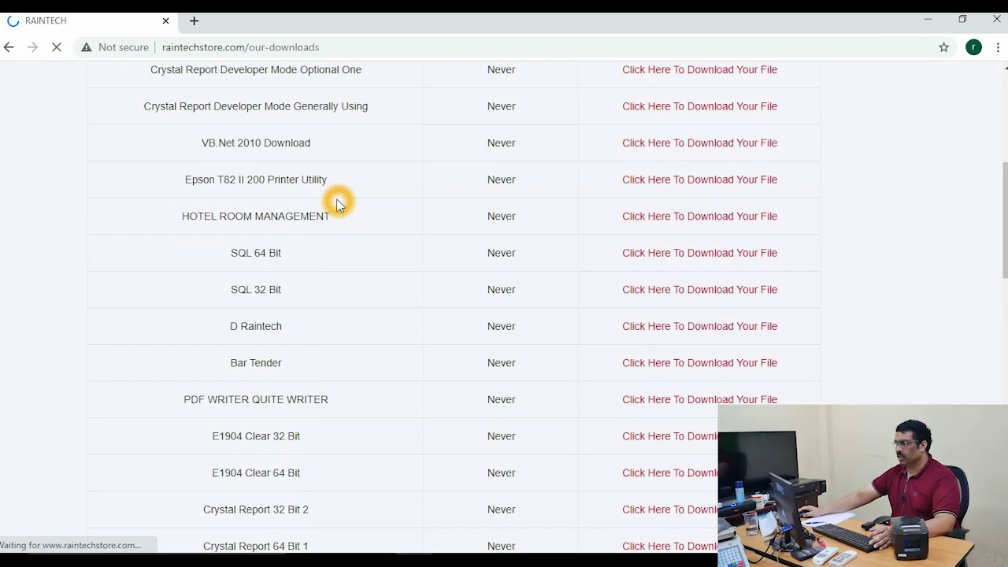
scroll(337, 206, down, 10)
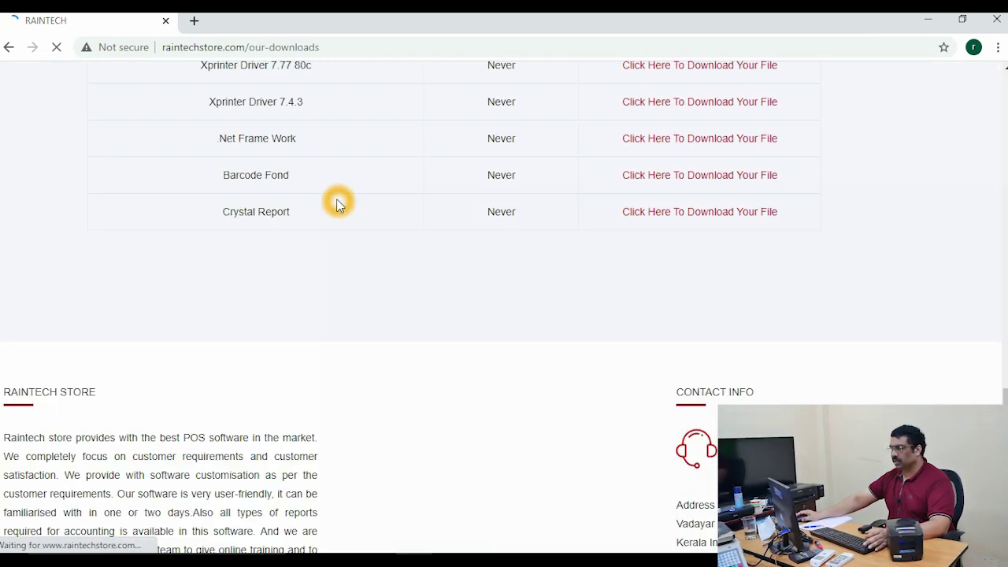
click(249, 172)
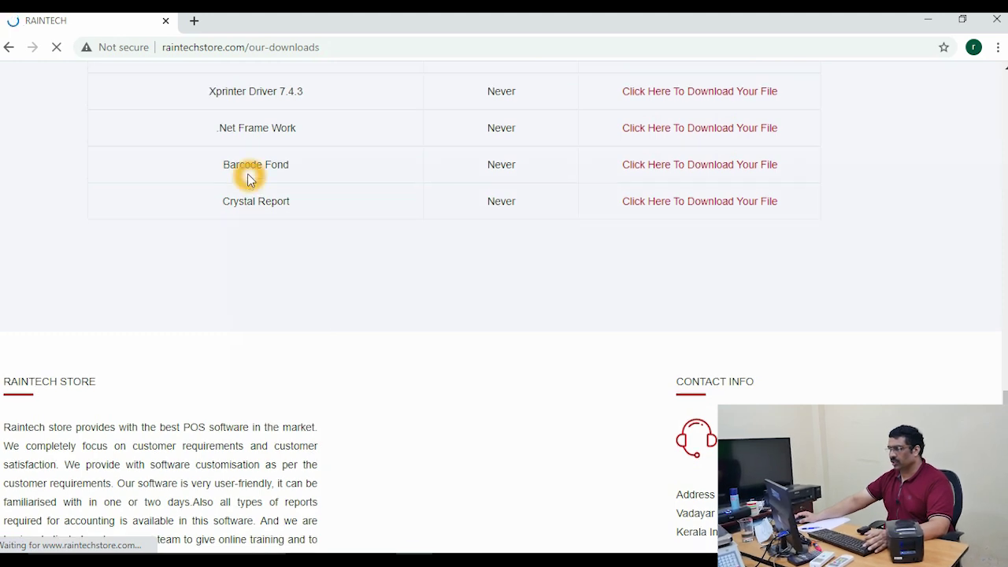
scroll(288, 191, up, 1)
click(211, 128)
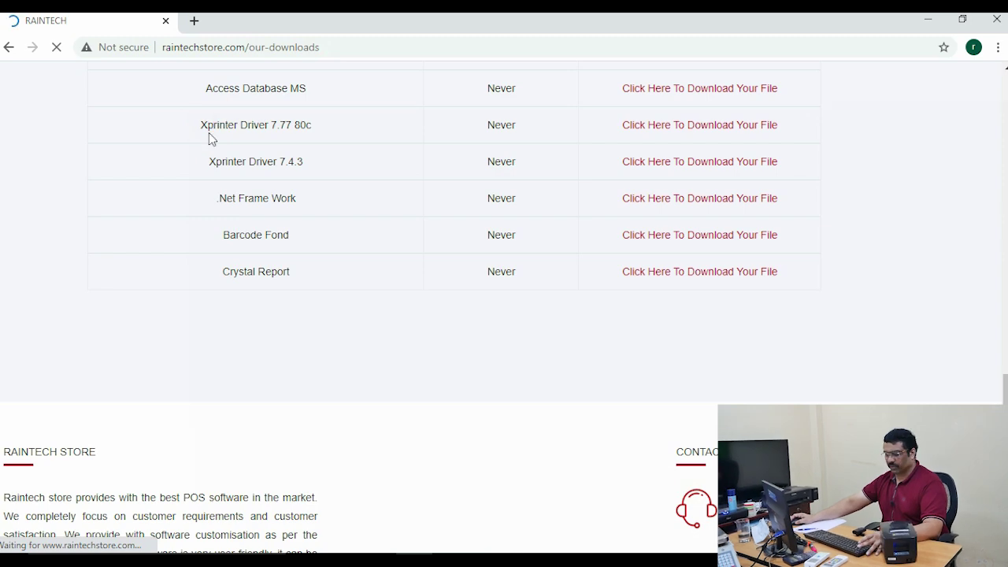
click(211, 140)
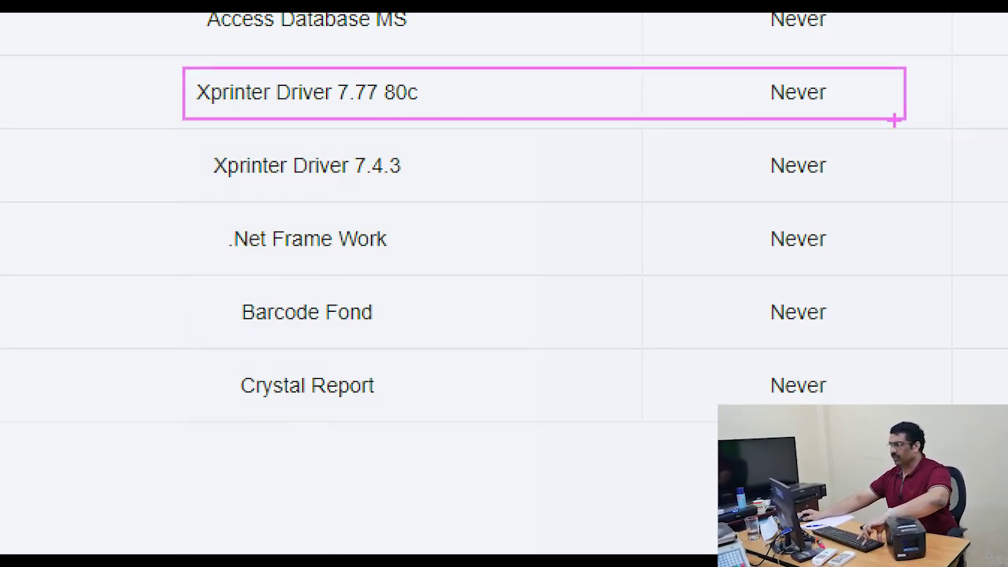
click(664, 133)
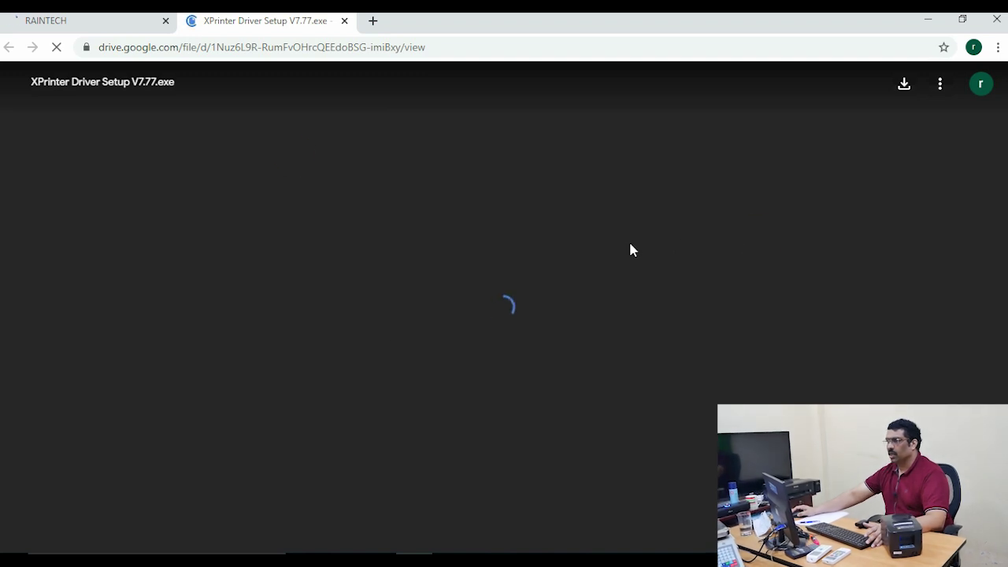
Download XPrinter Driver Setup V7.77.exe from the Google Drive page.
click(605, 232)
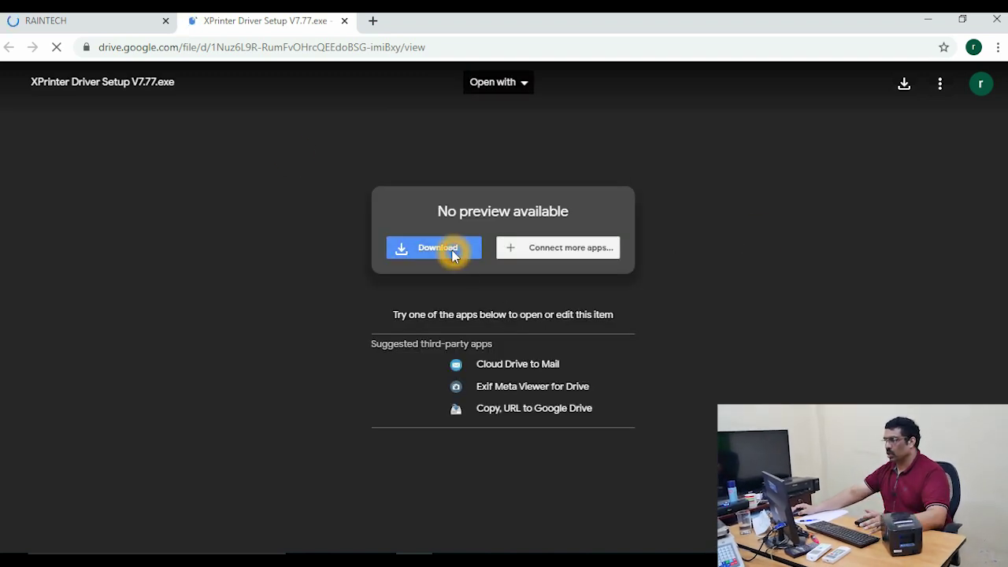
click(454, 255)
click(459, 228)
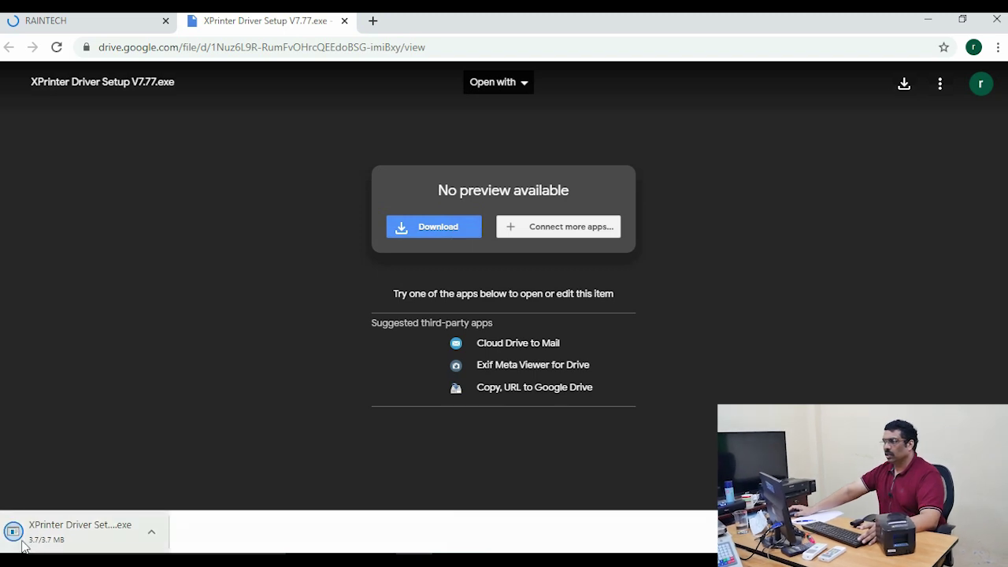
Run the downloaded XPrinter driver installer and minimize the browser.
click(112, 527)
click(112, 528)
click(52, 535)
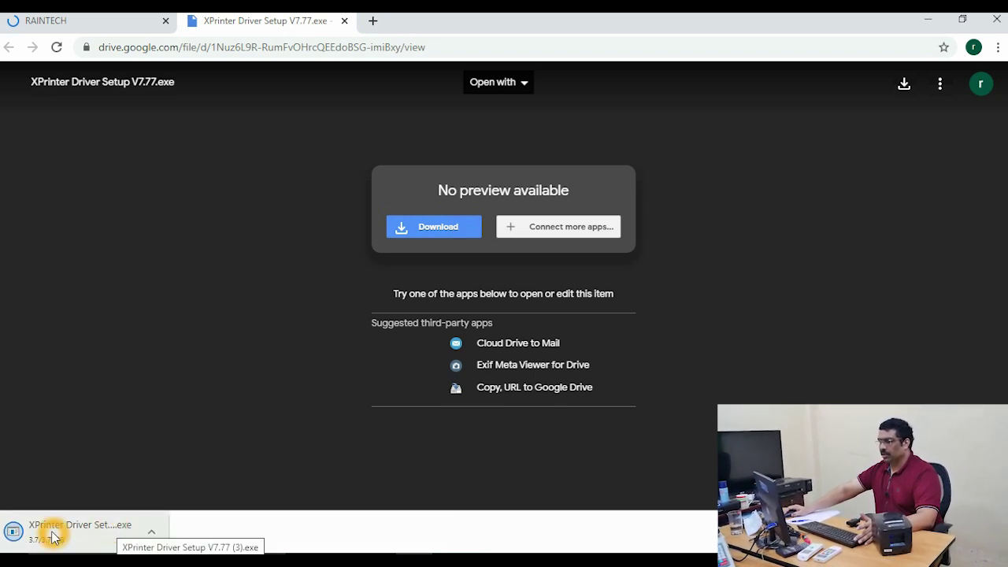
click(56, 531)
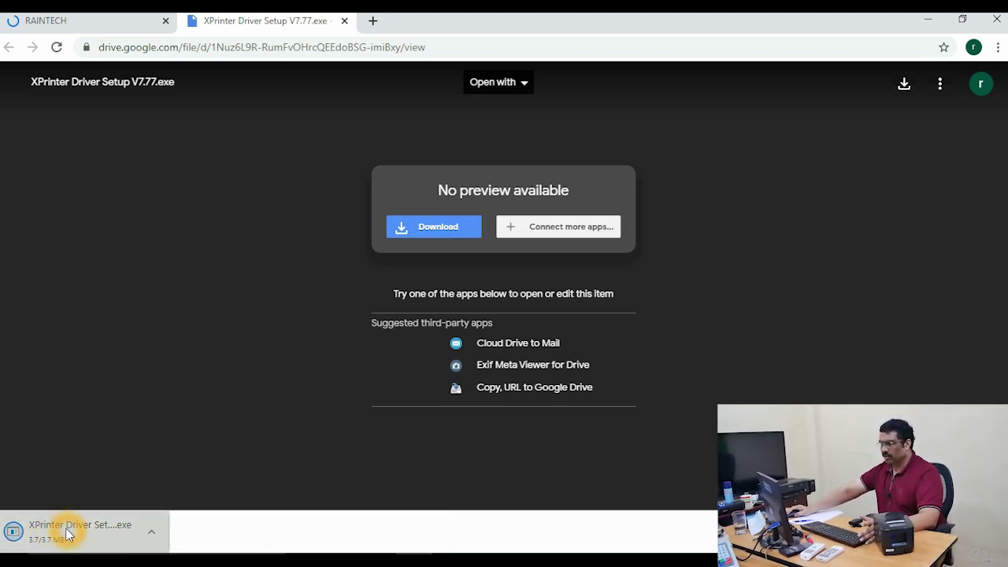
click(152, 534)
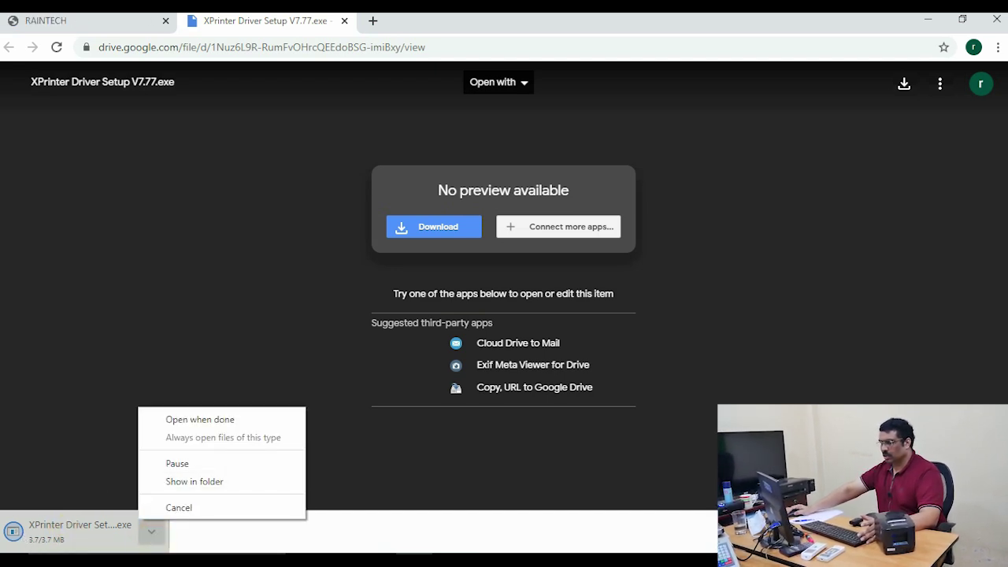
click(17, 534)
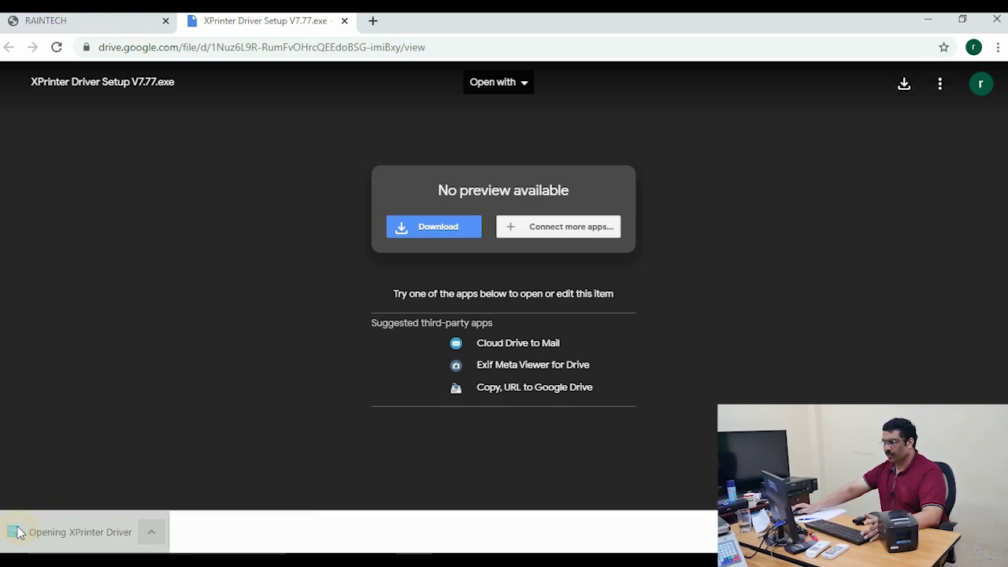
click(931, 19)
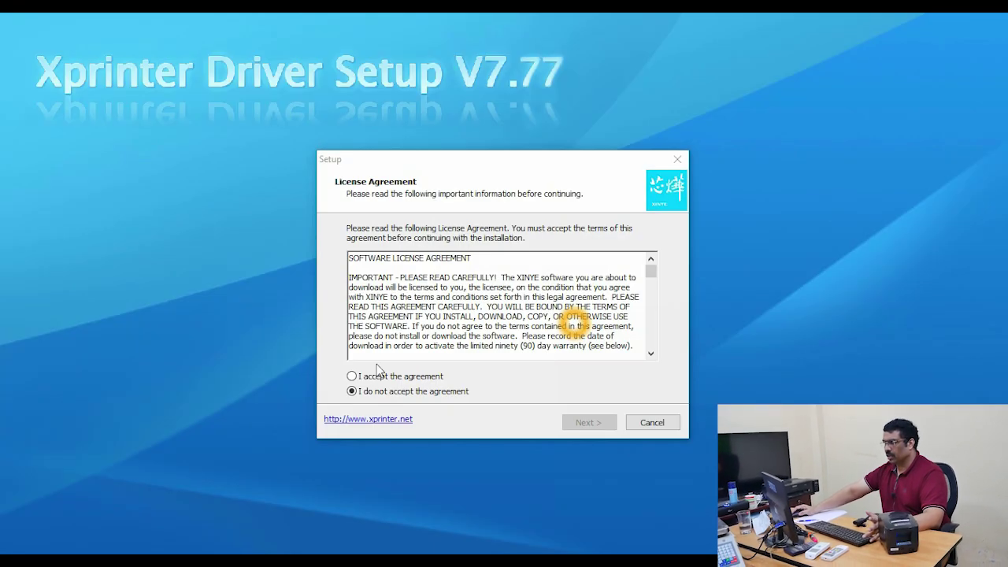
Accept the license agreement and install XPrinter Driver V7.77 without a desktop shortcut.
click(352, 378)
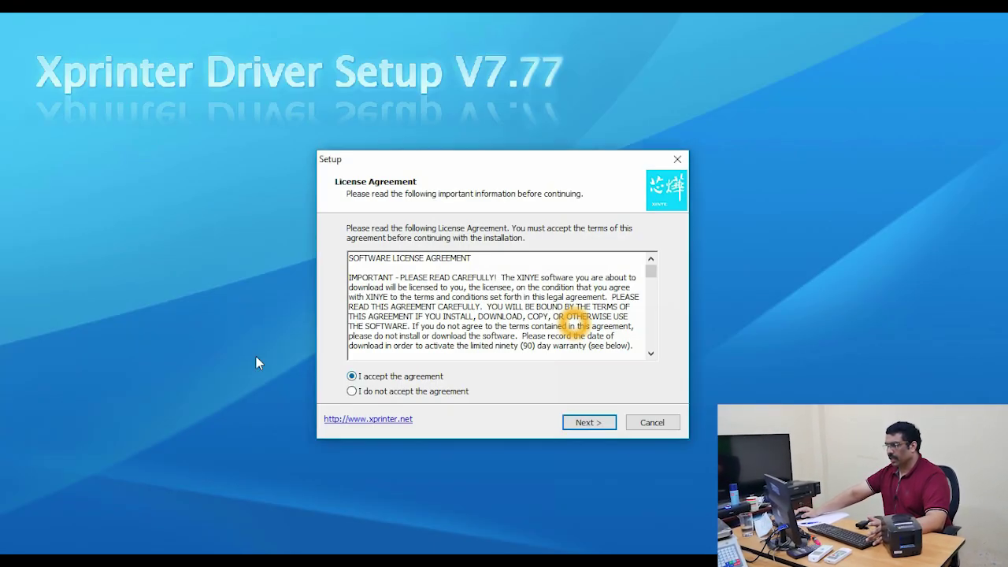
click(577, 425)
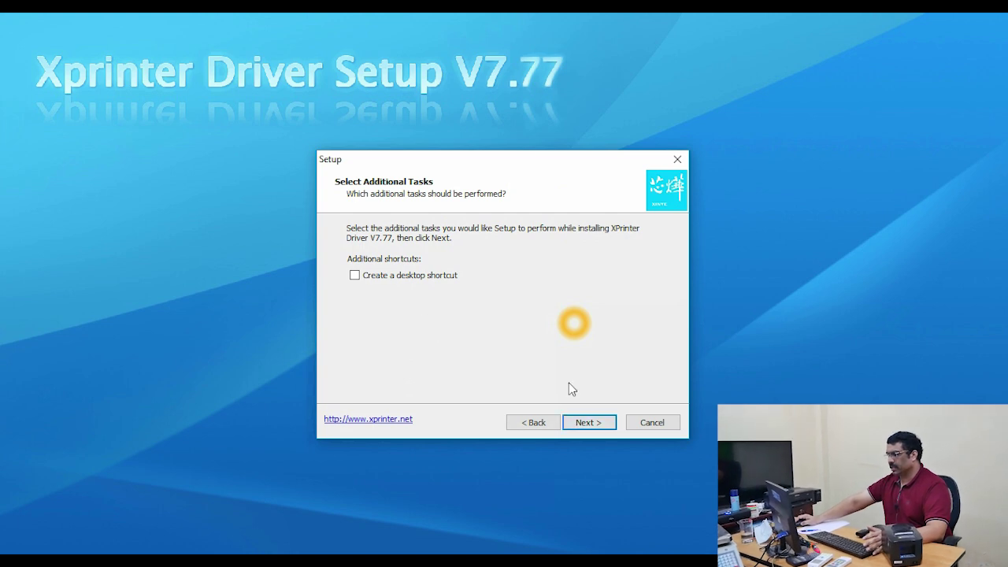
click(604, 424)
click(590, 426)
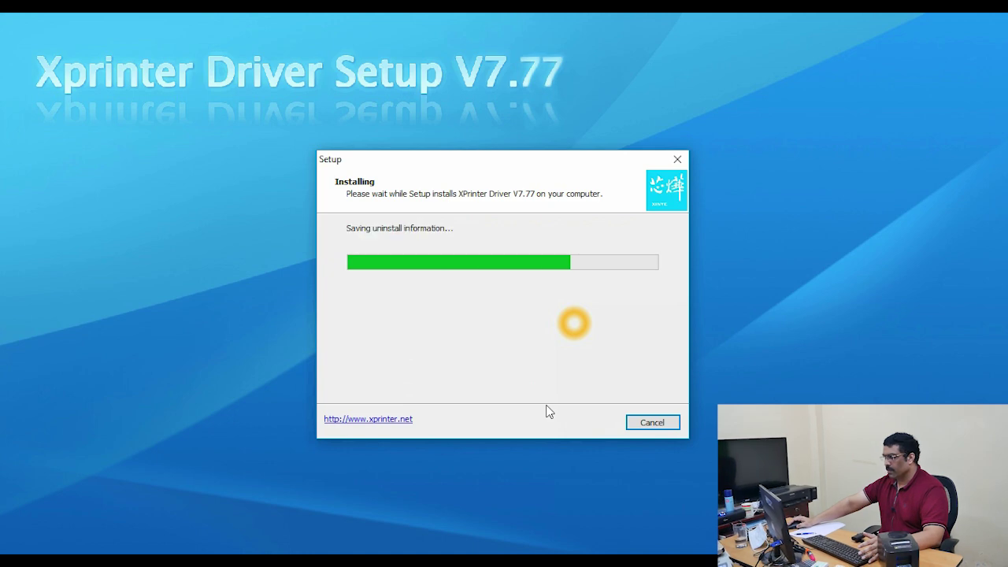
click(589, 425)
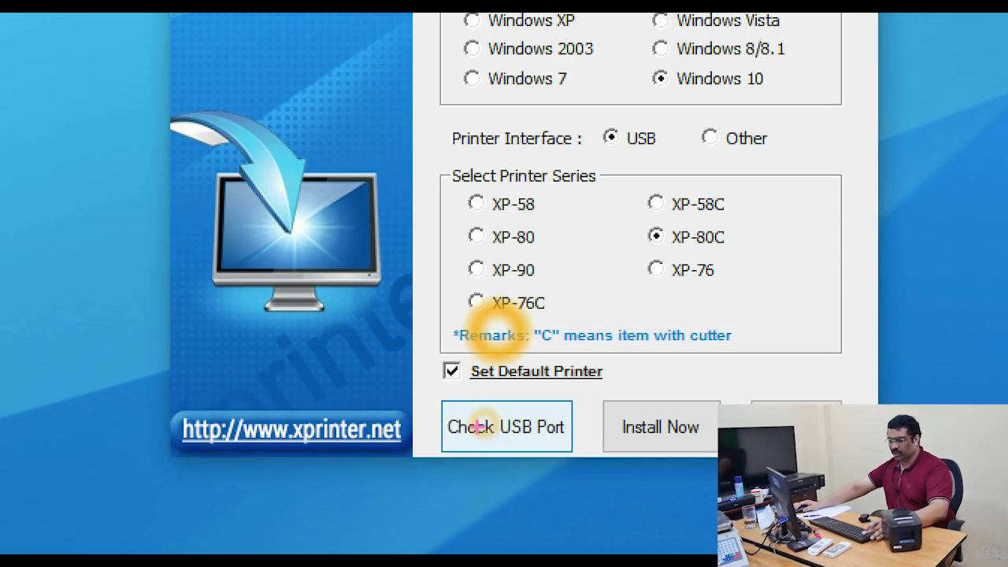
Check the printer's USB port in the install configuration and dismiss the port message.
click(474, 422)
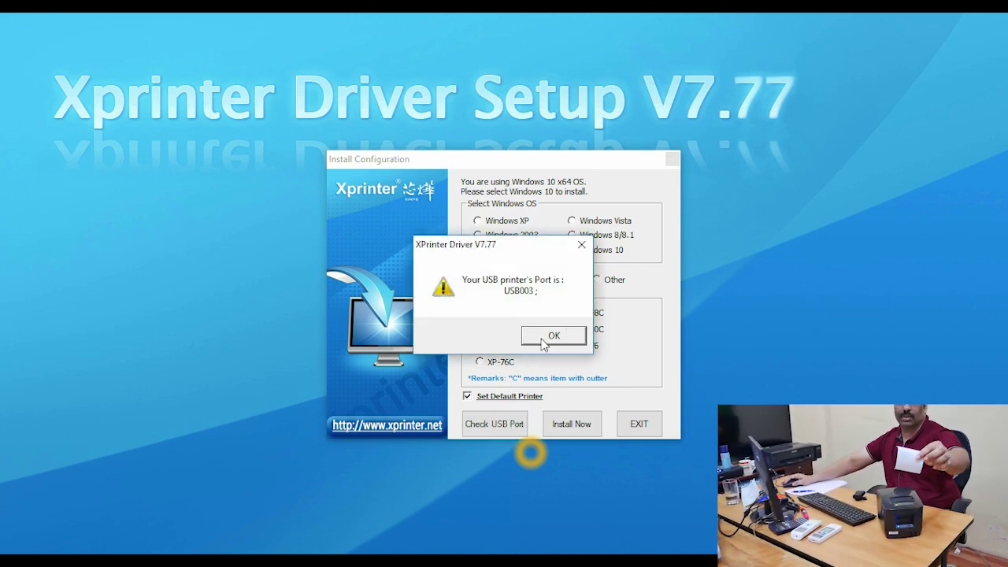
click(545, 339)
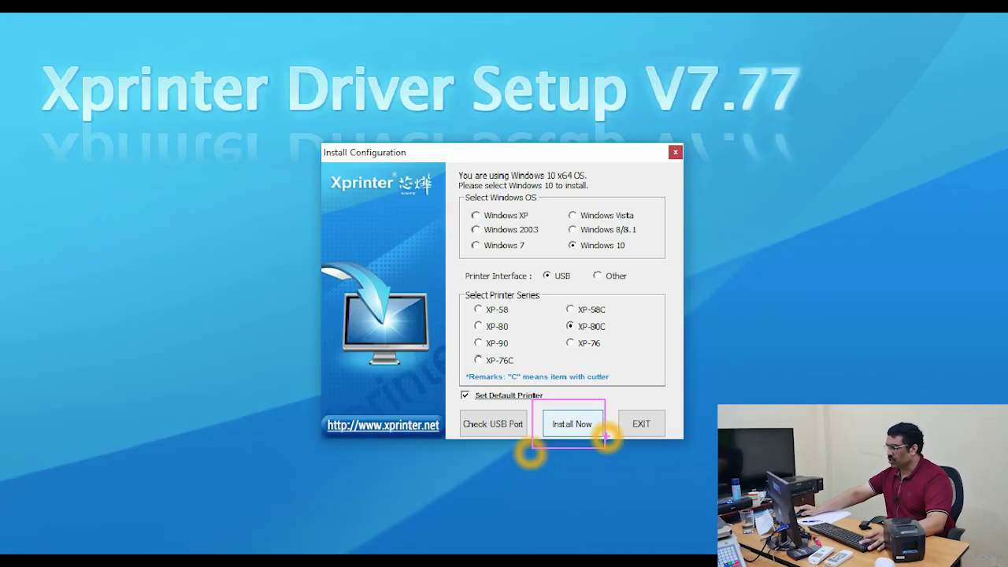
Install the XP-80C driver for Windows 10 over USB as the default printer and print a test page.
click(578, 423)
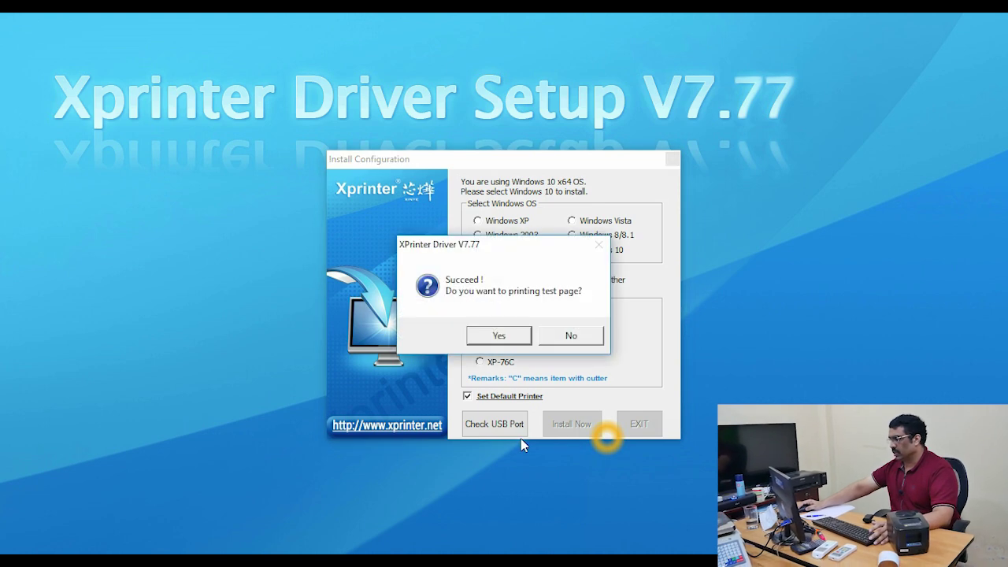
click(497, 337)
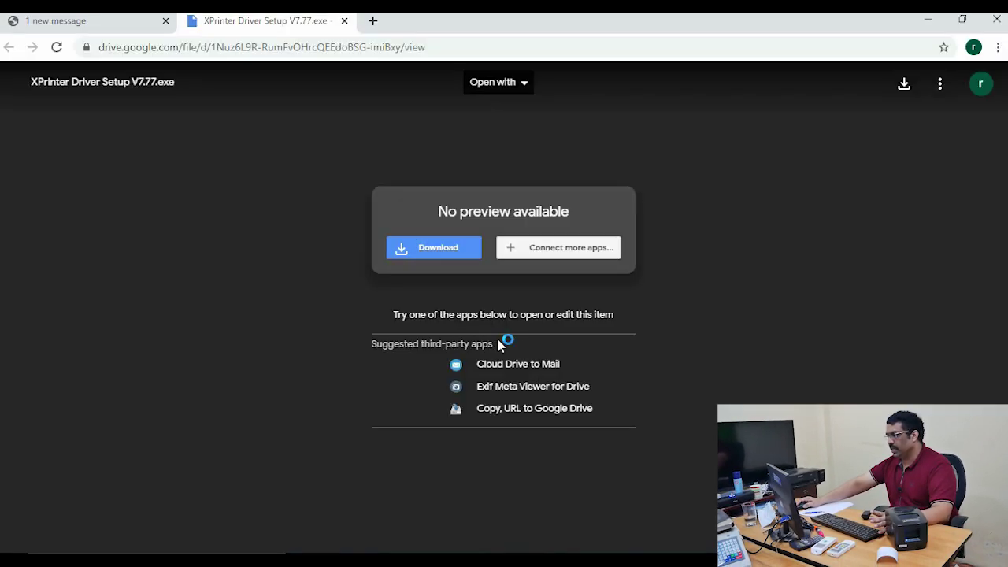
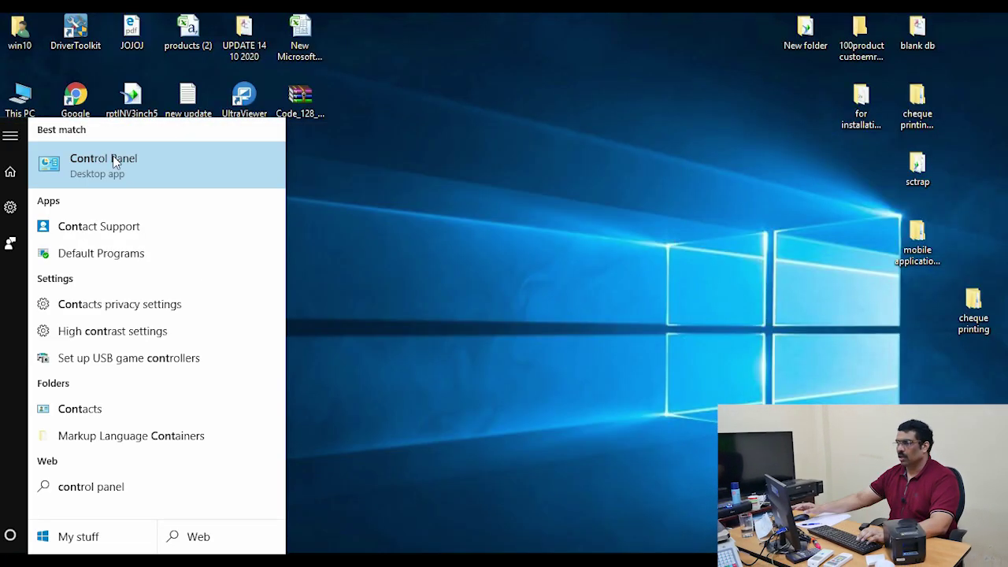
Open Devices and Printers in the Control Panel's Hardware and Sound category.
click(113, 157)
click(213, 251)
click(243, 90)
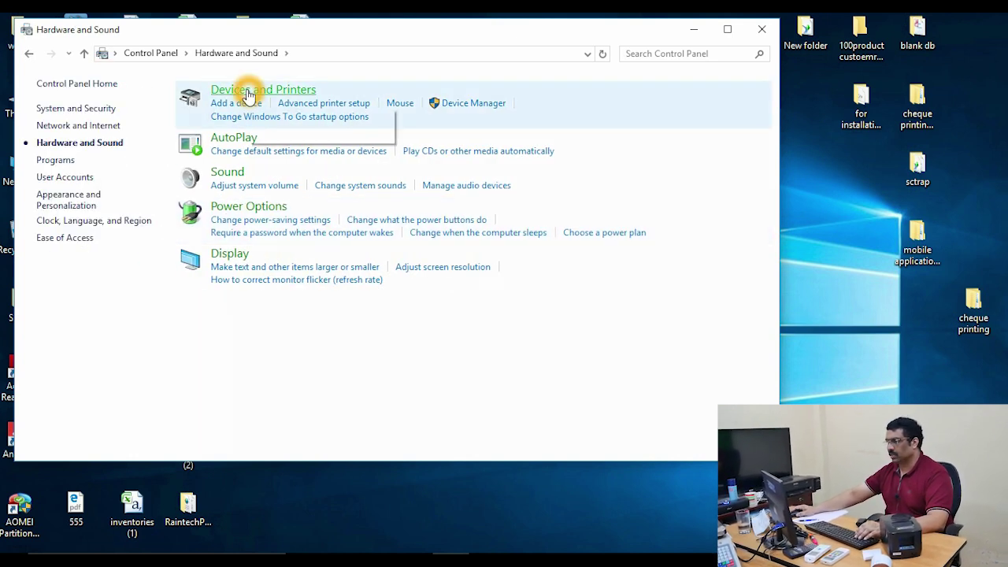
click(246, 91)
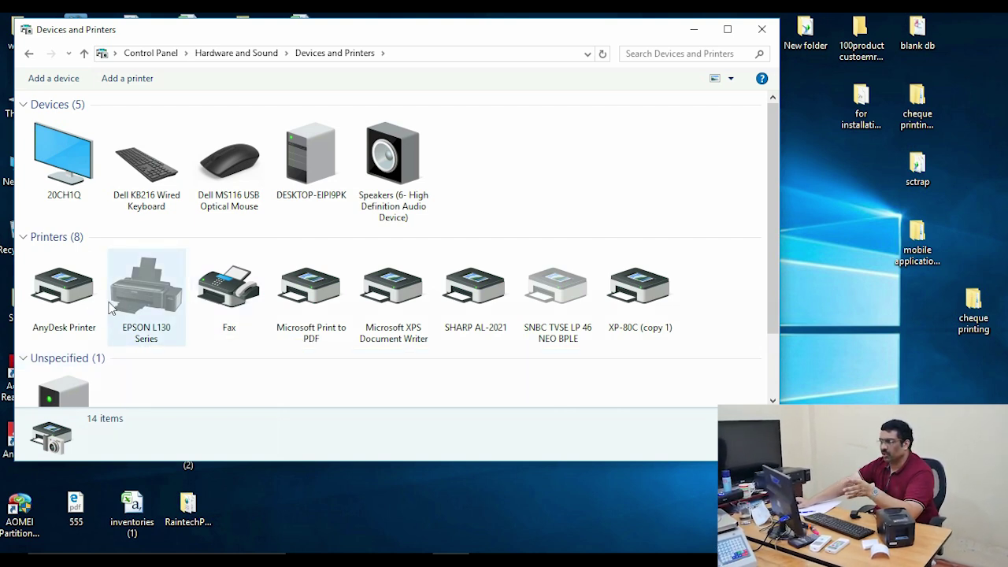
right_click(148, 293)
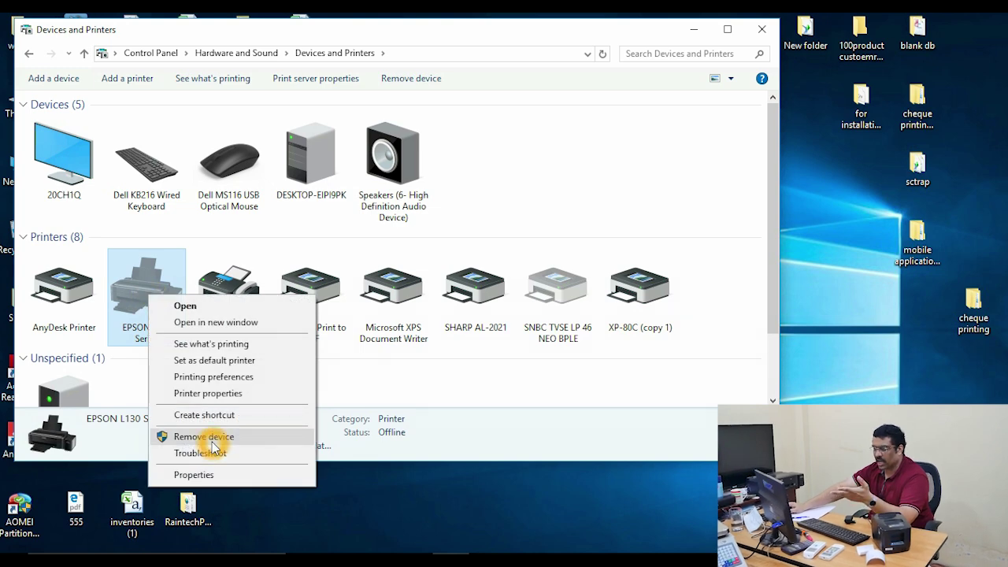
click(701, 282)
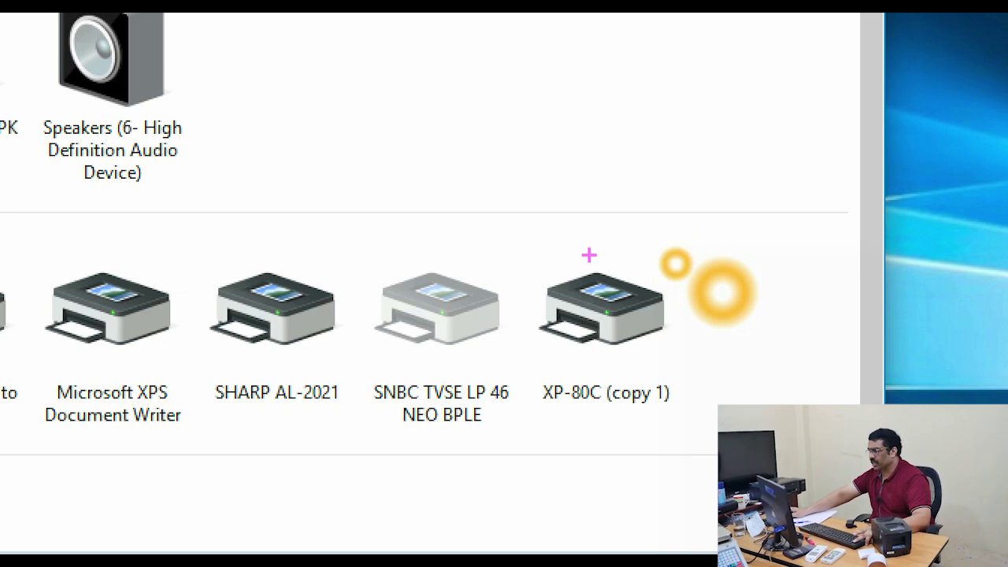
drag(571, 244, 684, 427)
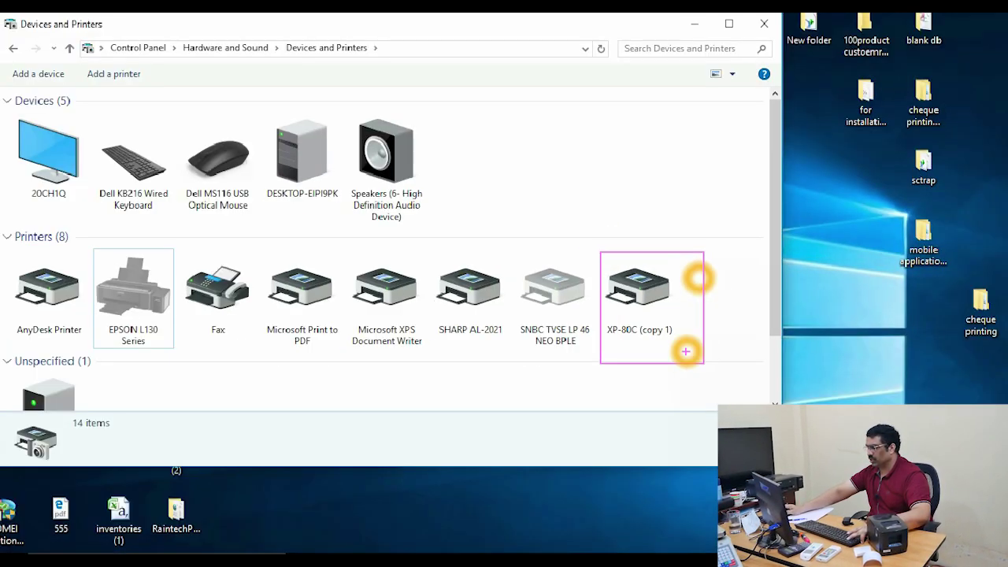
Set XP-80C (copy 1) as the default printer.
click(610, 313)
right_click(642, 287)
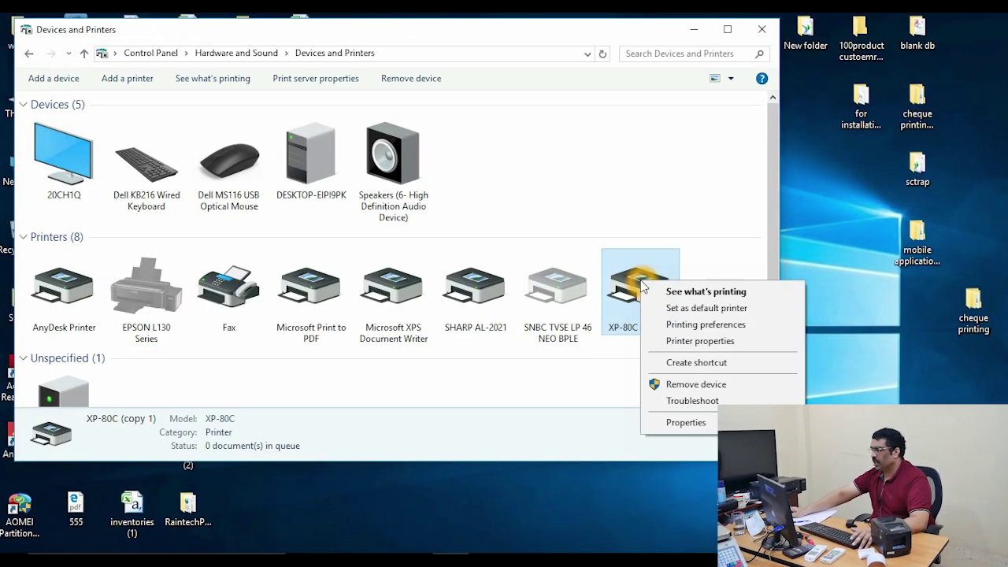
click(677, 310)
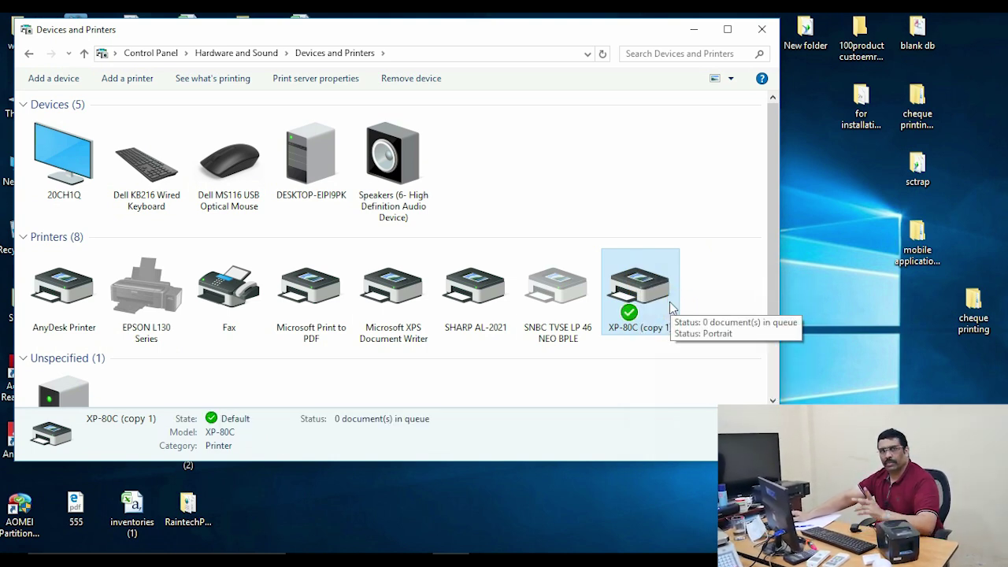
Print a test page from the printer properties of XP-80C (copy 1) and dismiss the sent message.
scroll(598, 325, down, 1)
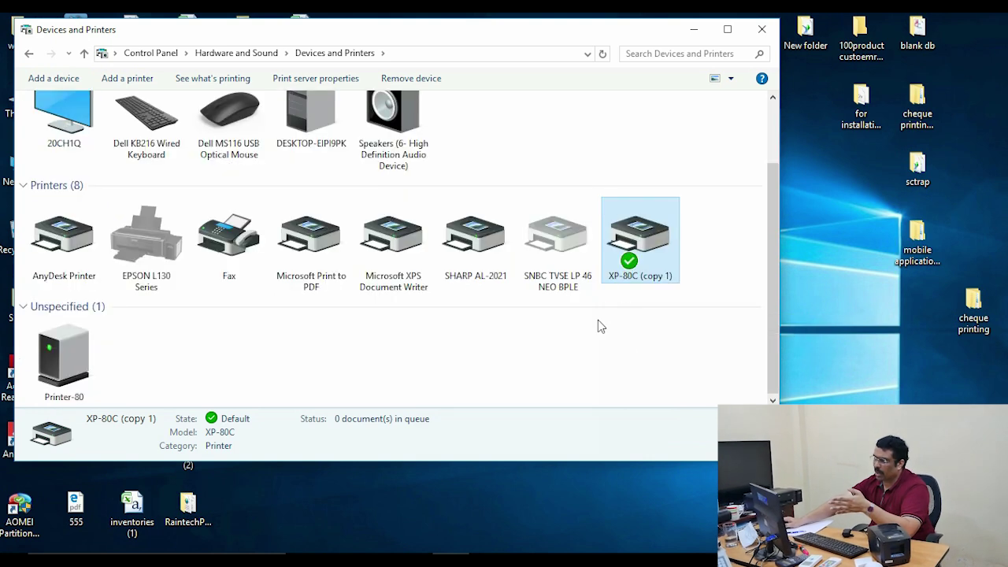
right_click(646, 236)
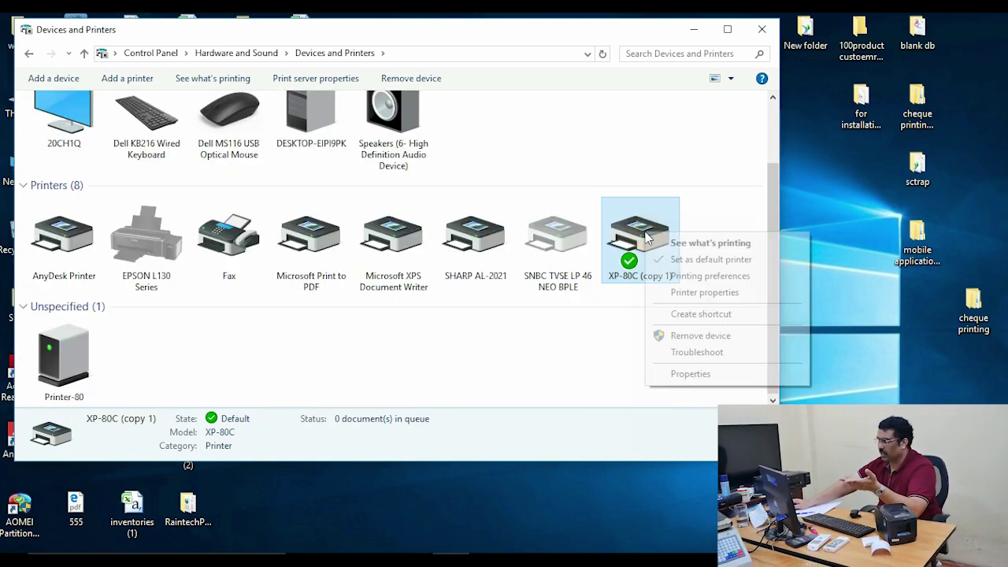
click(712, 293)
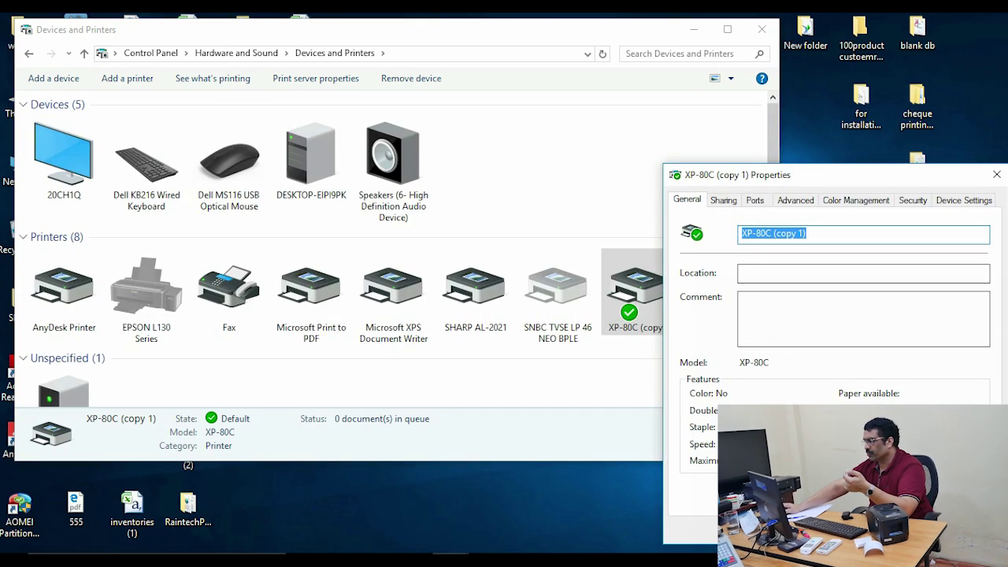
key(alt+t)
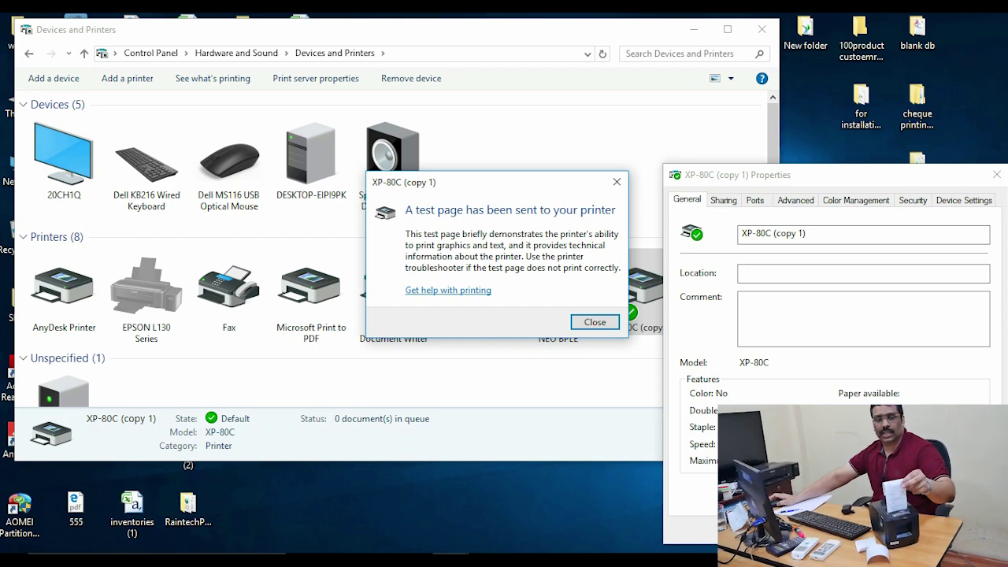
click(595, 322)
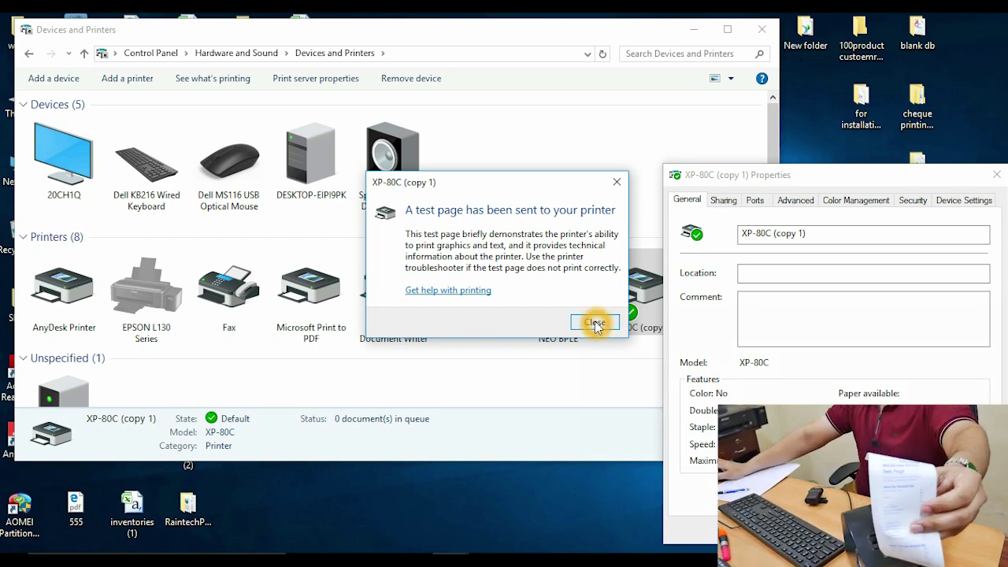
click(595, 331)
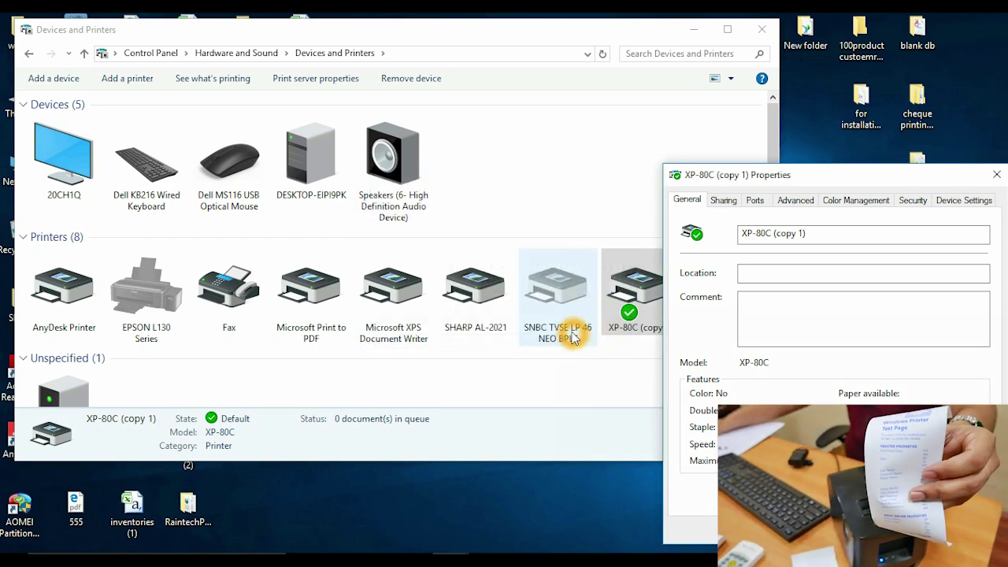
click(575, 337)
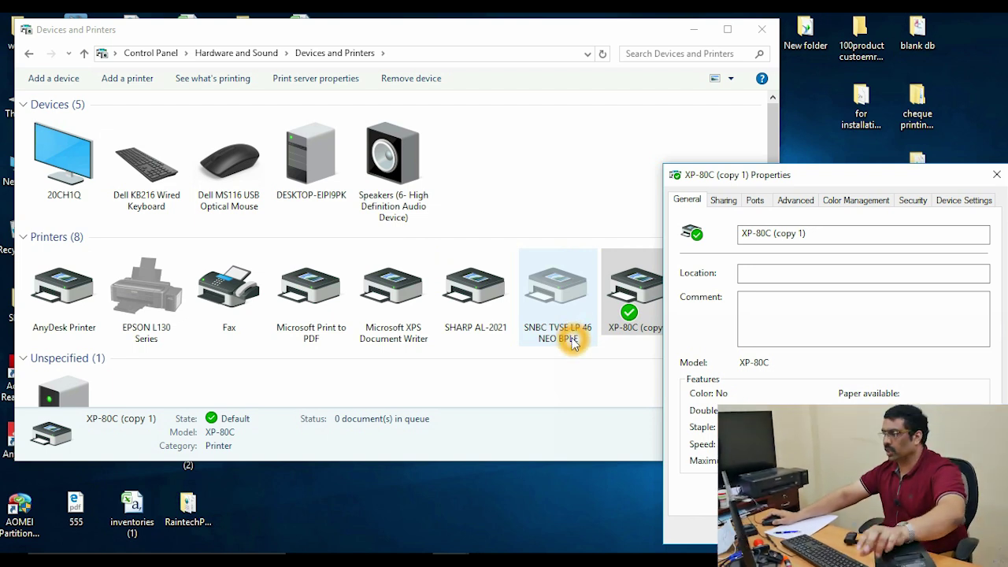
click(575, 358)
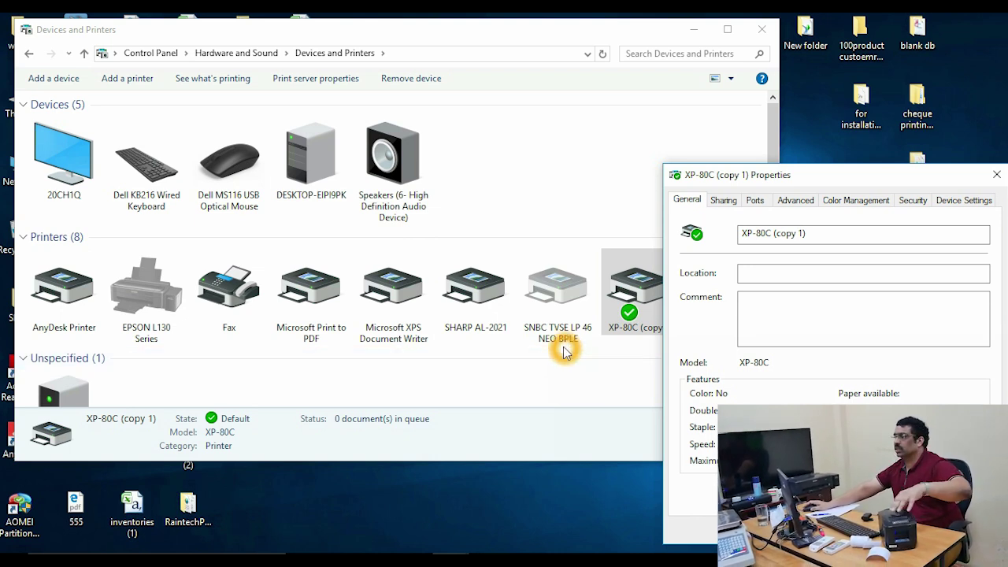
click(607, 381)
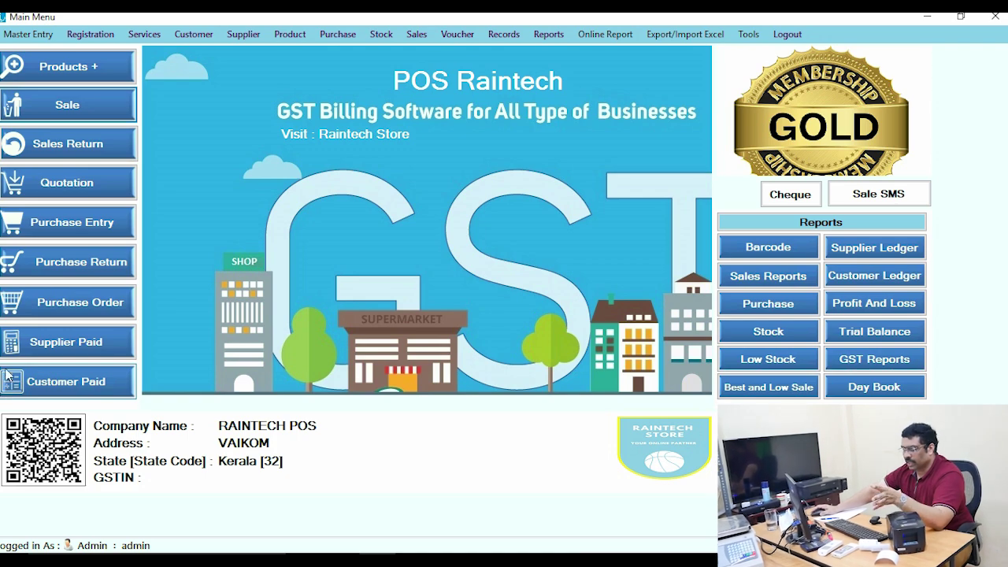
Open the POS sale screen and bring up the printer setting of its bill template.
click(60, 112)
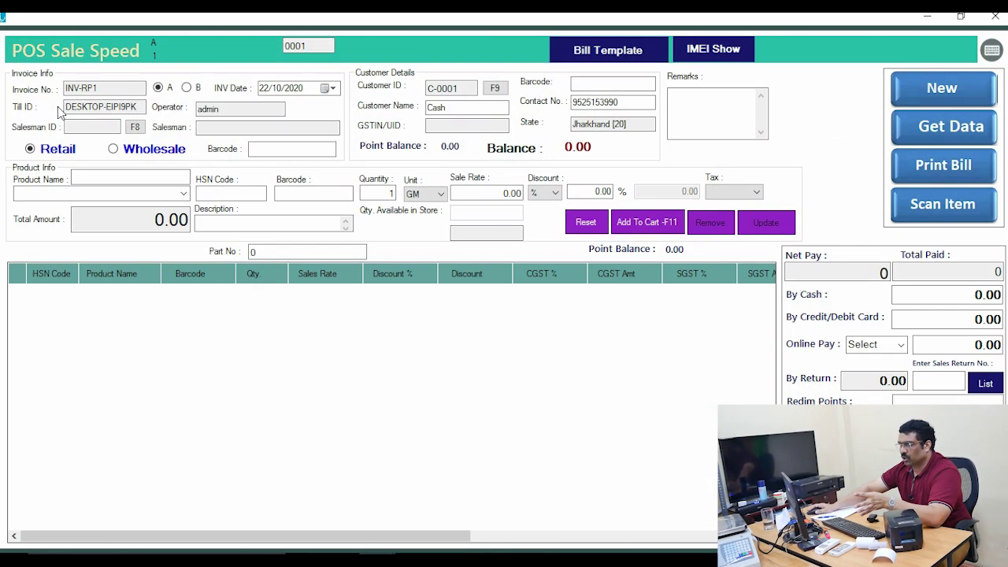
click(610, 52)
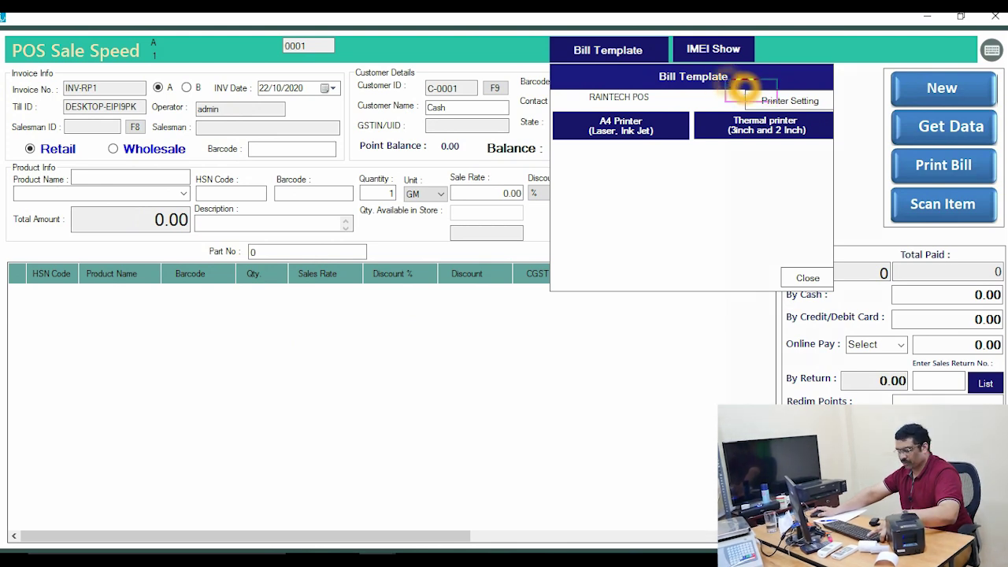
click(788, 104)
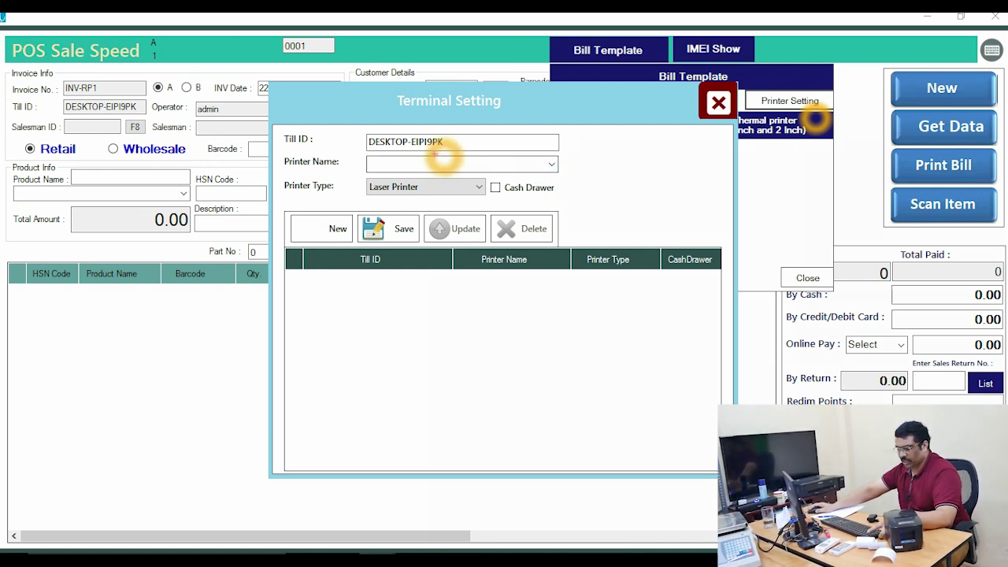
Save a terminal setting with printer name XP-80C (copy 1), printer type Thermal Printer and no cash drawer.
click(370, 163)
click(551, 164)
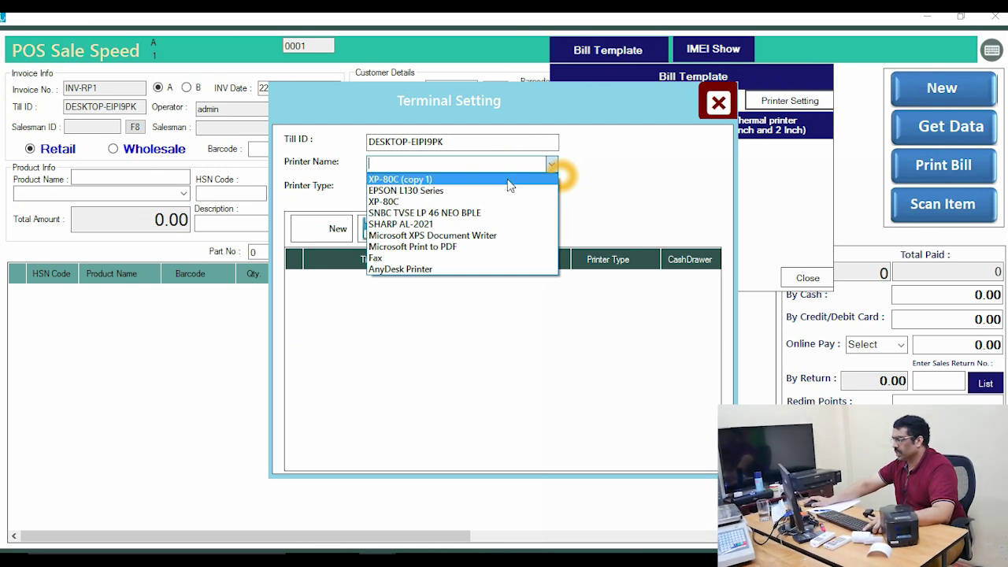
click(508, 181)
click(456, 187)
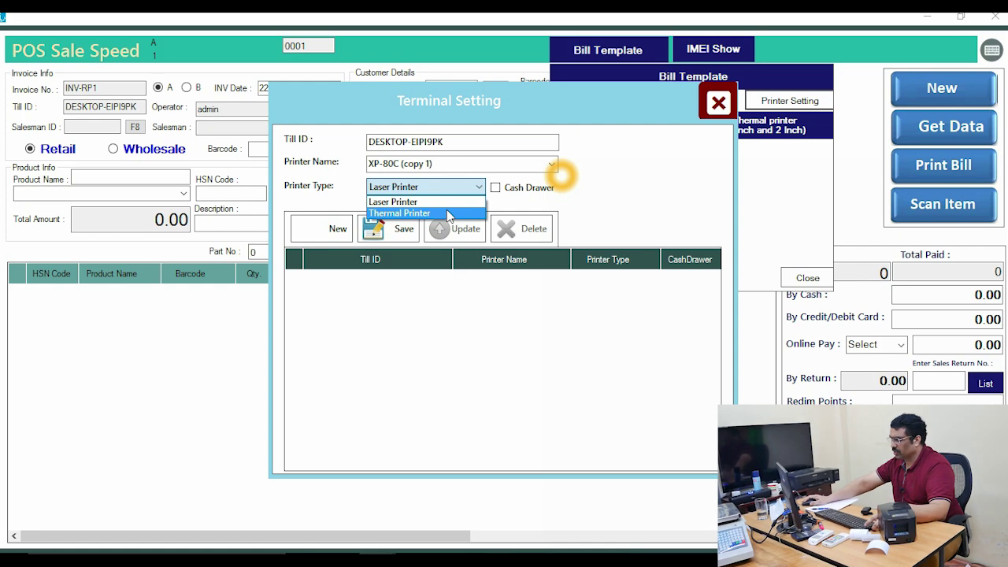
click(446, 210)
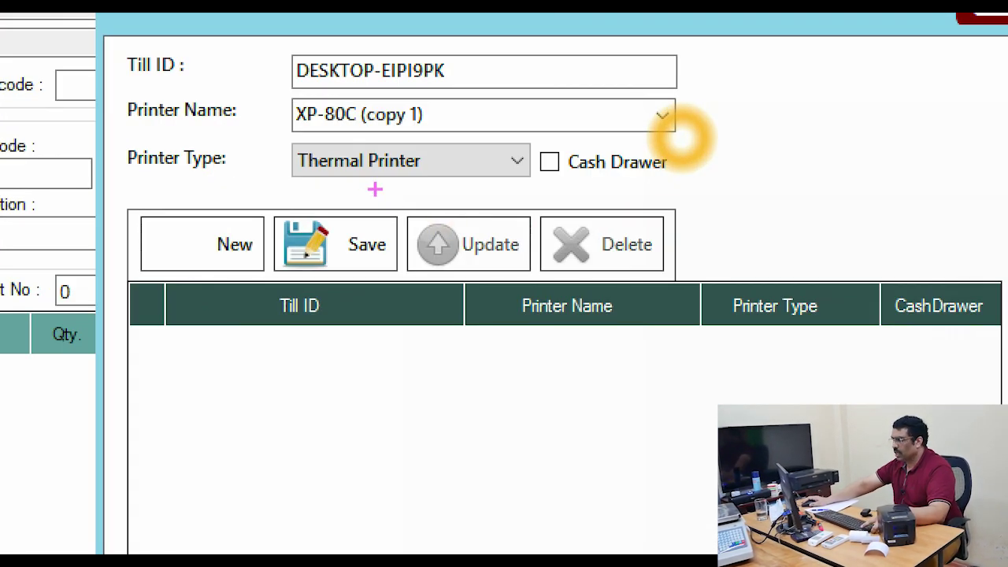
drag(275, 138, 368, 188)
mouse_move(540, 138)
mouse_down()
mouse_move(603, 194)
mouse_move(676, 202)
mouse_up()
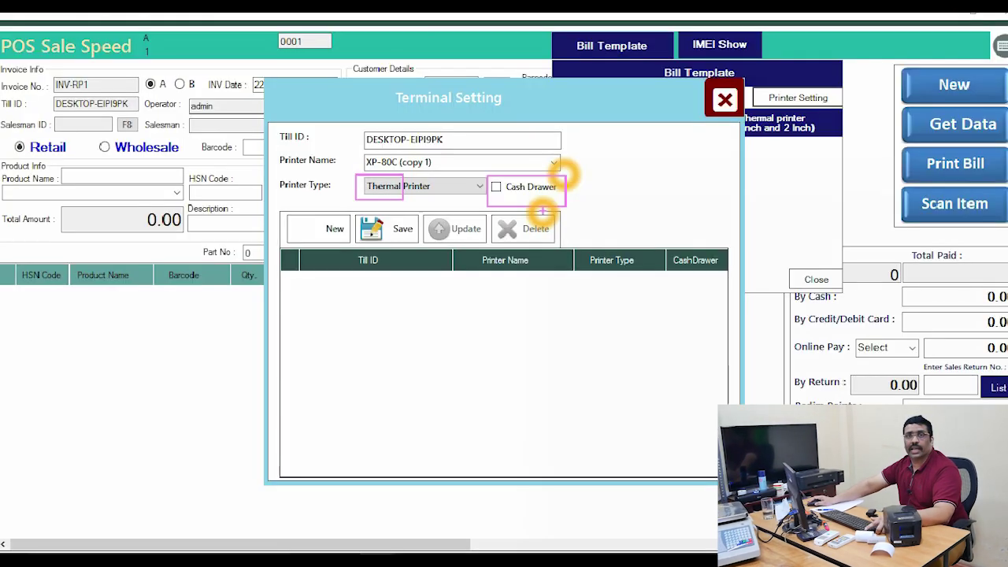
key(Escape)
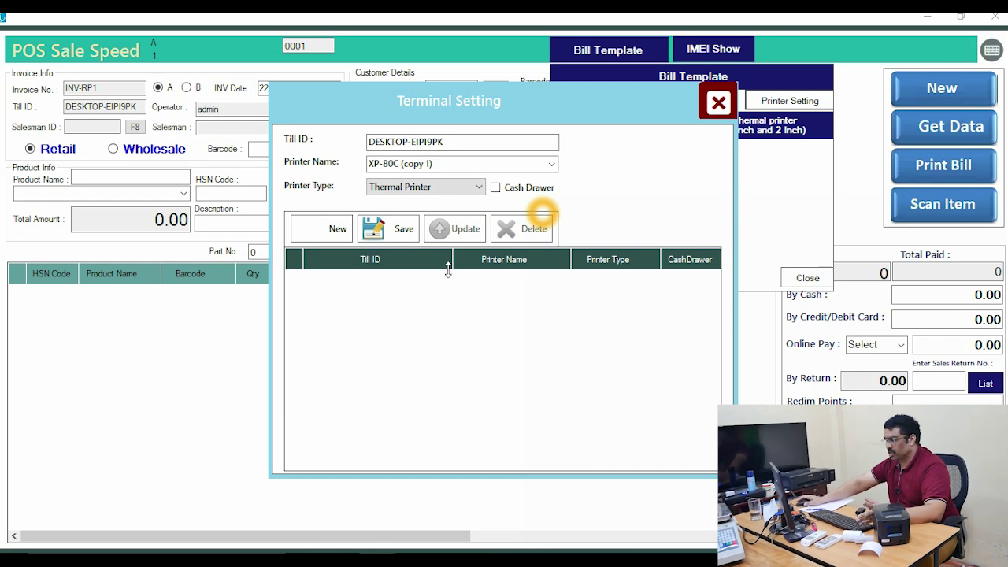
click(400, 230)
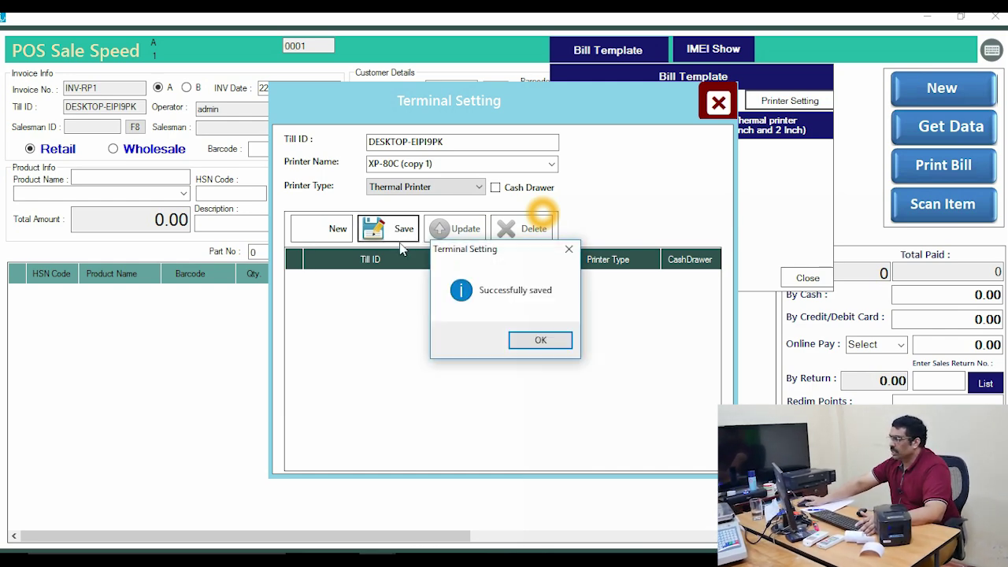
click(526, 339)
Review the saved terminal entry, and close the terminal setting and the bill template options.
key(ctrl+1)
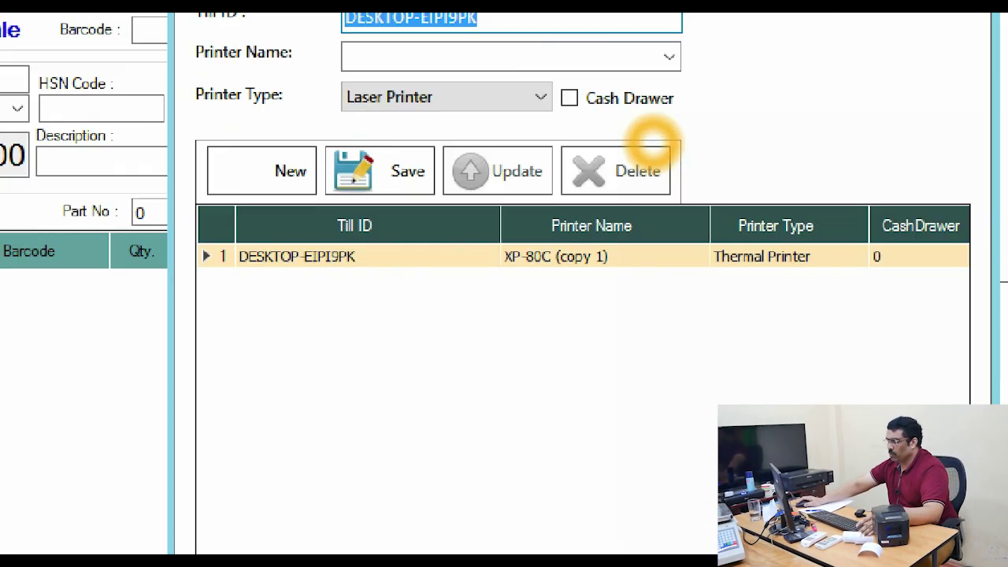
mouse_move(141, 233)
mouse_down()
mouse_move(830, 315)
mouse_move(866, 285)
mouse_up()
key(Escape)
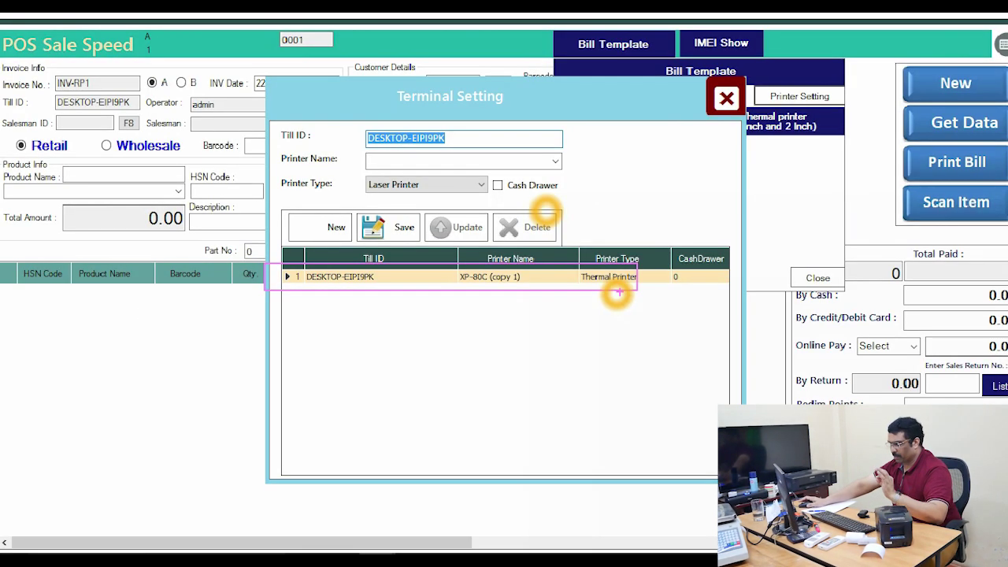
click(716, 100)
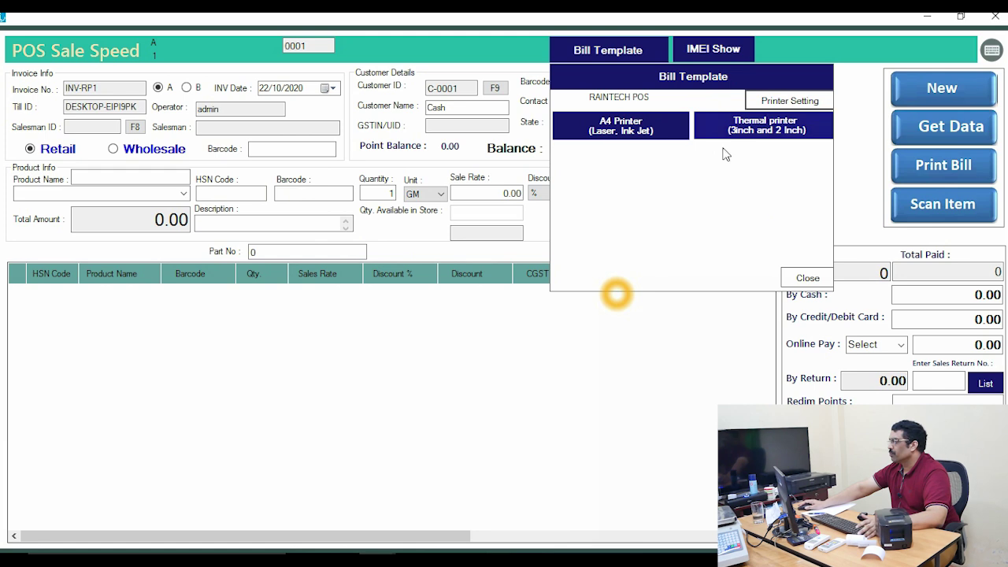
click(807, 278)
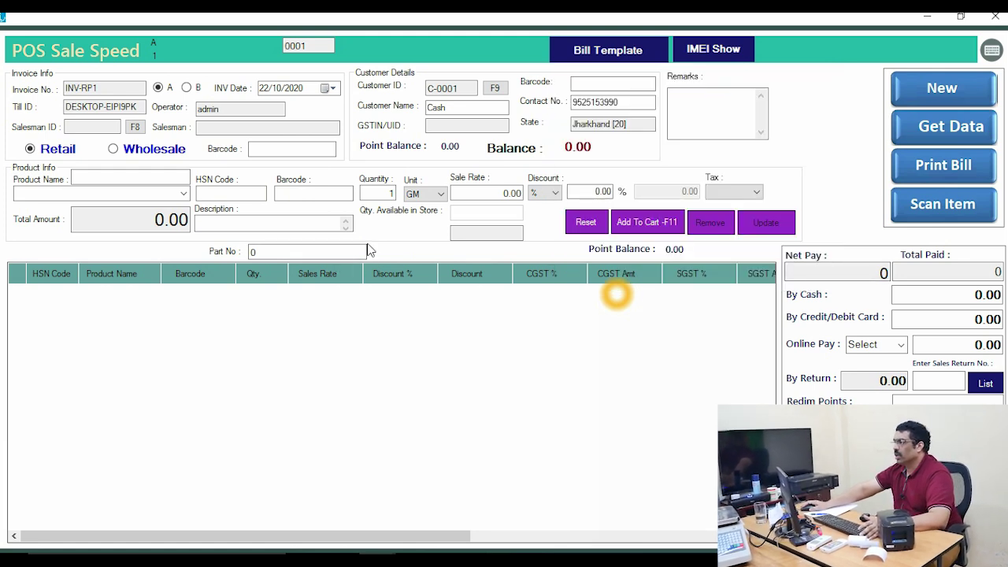
Set the bill template for thermal printers to the last 3inch option in the second column, and close the template options.
click(596, 52)
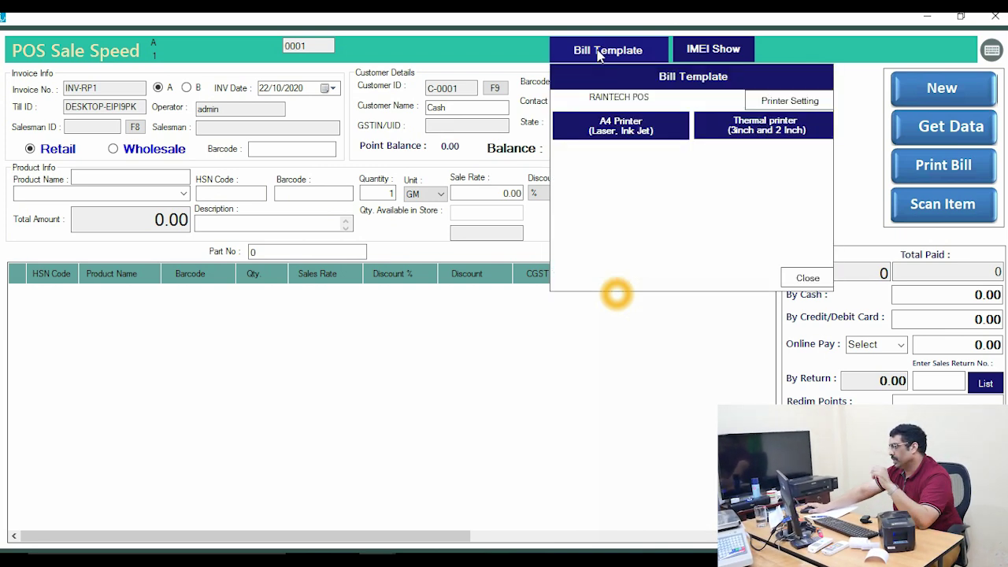
click(750, 131)
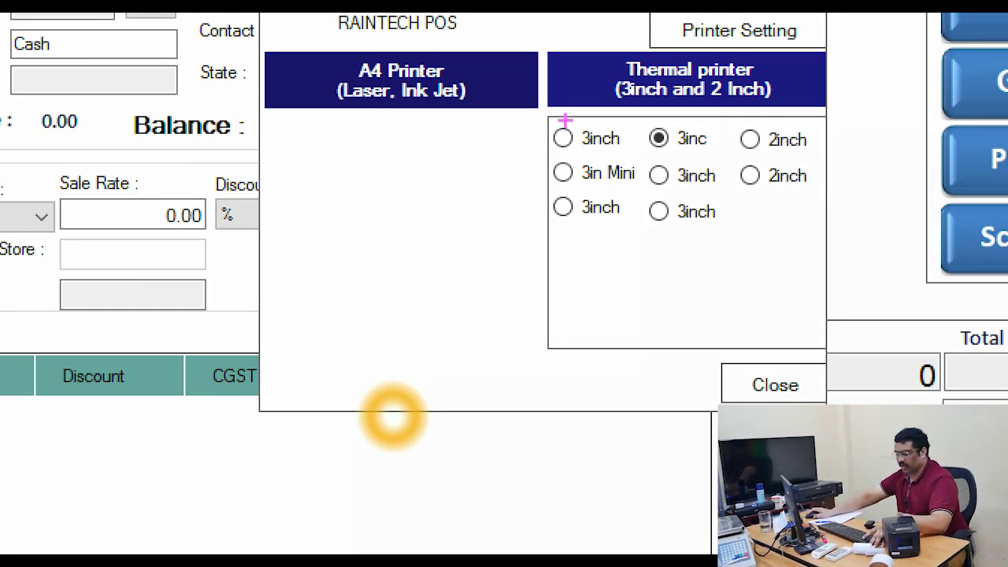
drag(546, 118, 613, 154)
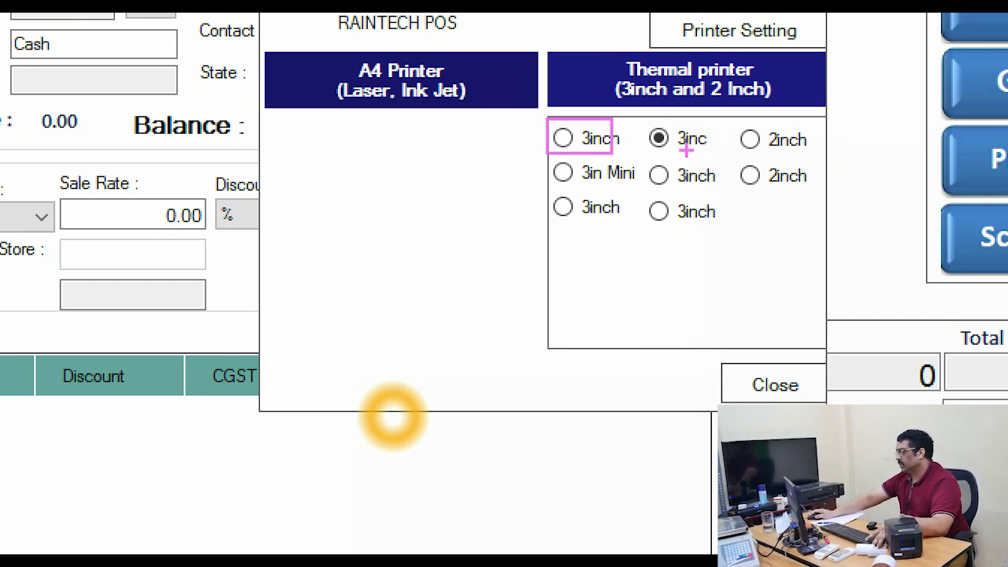
mouse_move(636, 104)
mouse_down()
mouse_move(700, 146)
mouse_move(838, 163)
mouse_up()
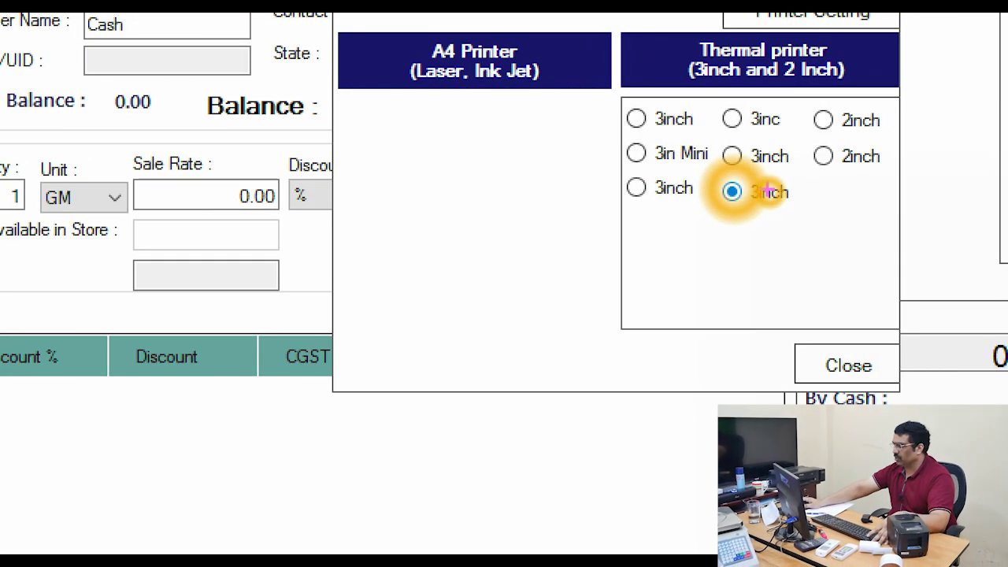
drag(709, 173, 818, 229)
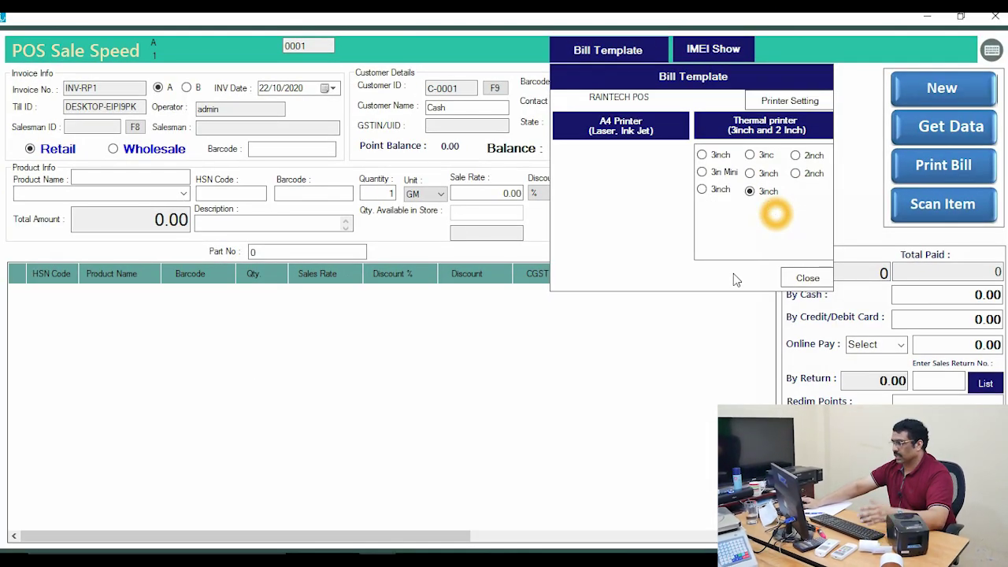
click(808, 279)
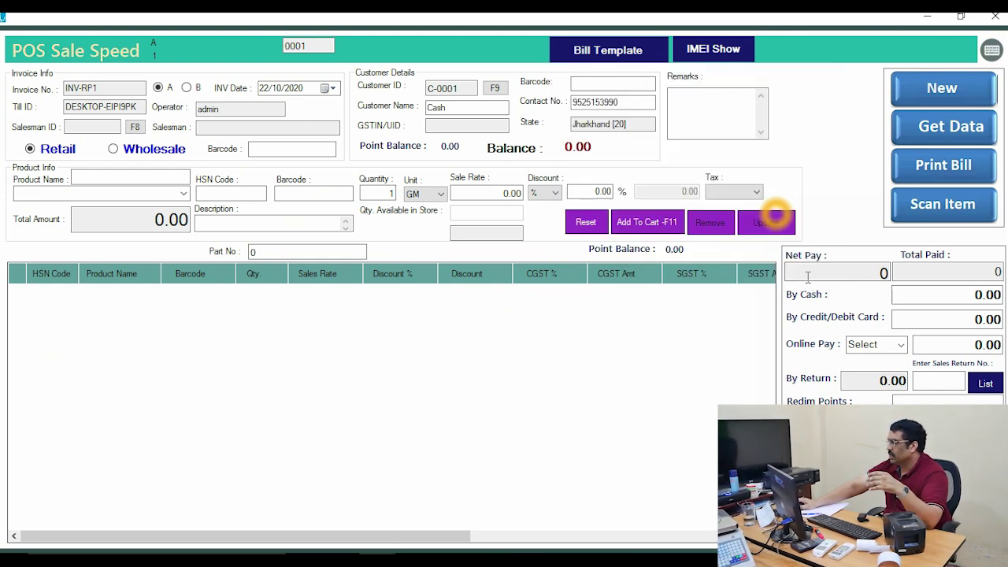
Add one Alma at the sale rate of 150.00 to the cart.
click(178, 194)
click(146, 208)
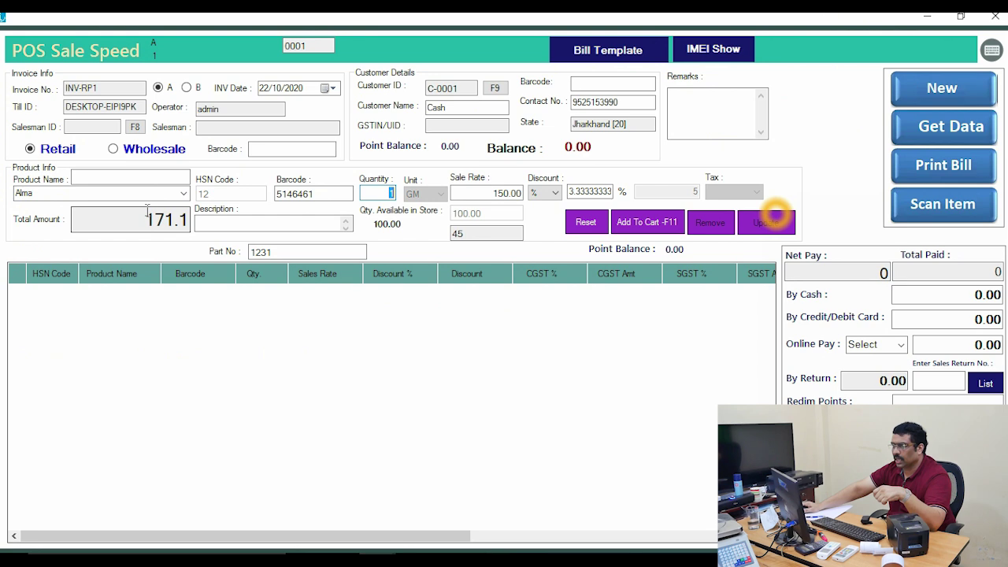
click(479, 194)
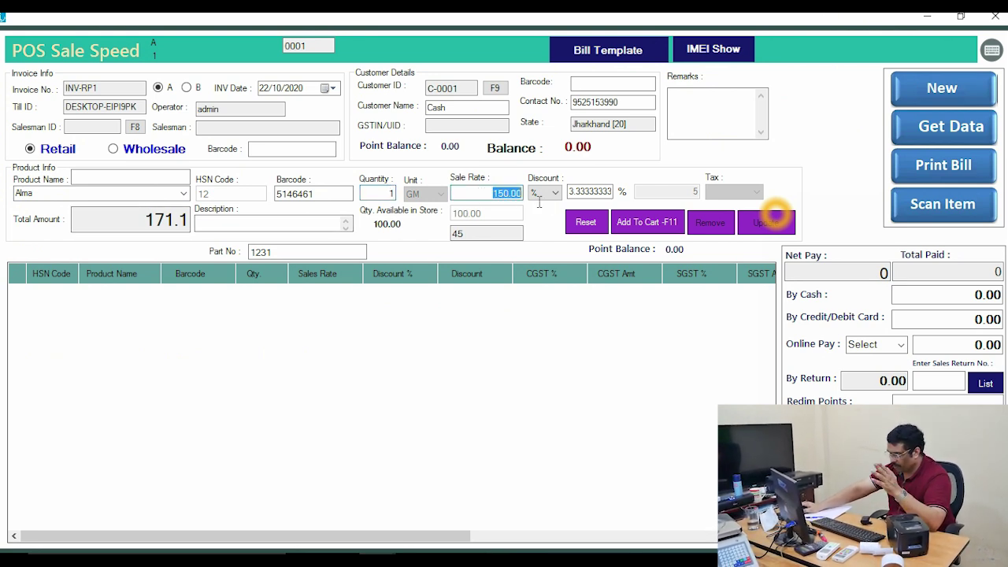
click(650, 224)
Enter a cash payment of 171 for the Alma sale, and save and print the bill.
click(956, 300)
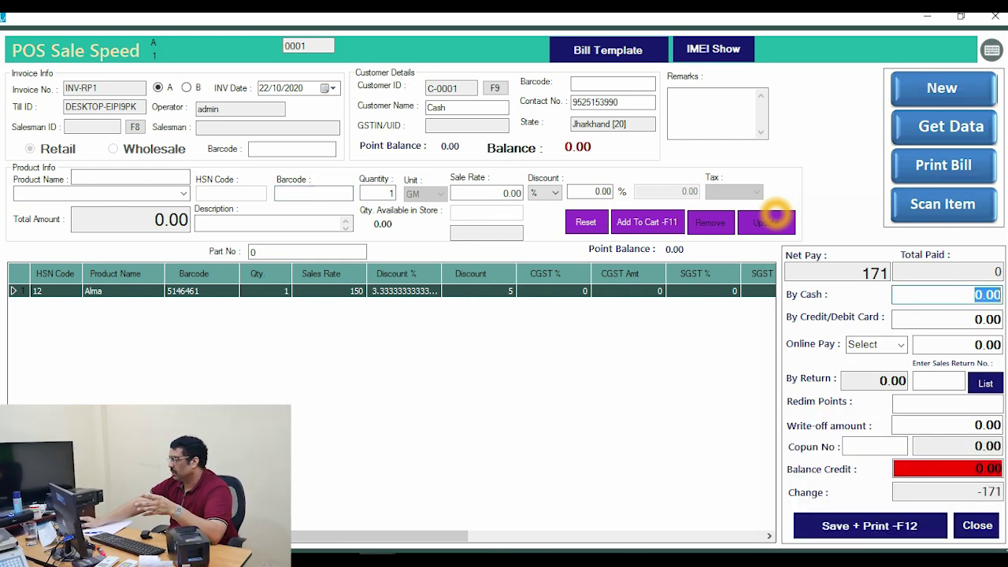
text(171)
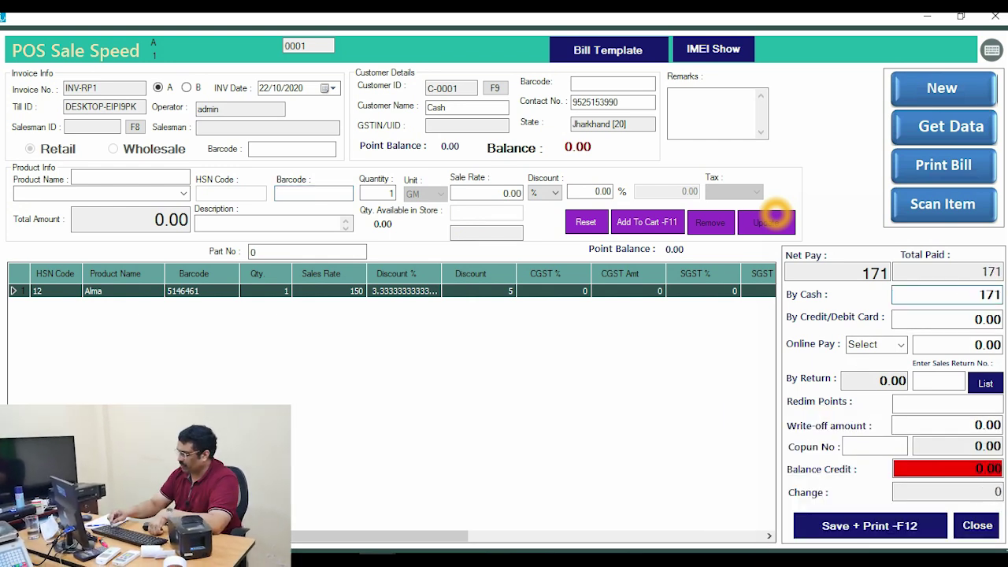
click(874, 525)
click(480, 334)
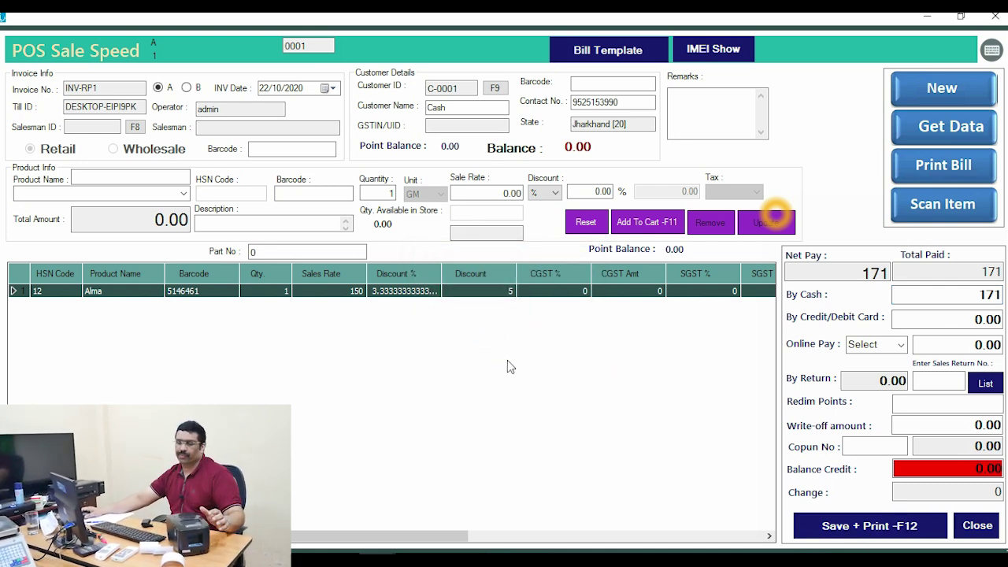
key(F12)
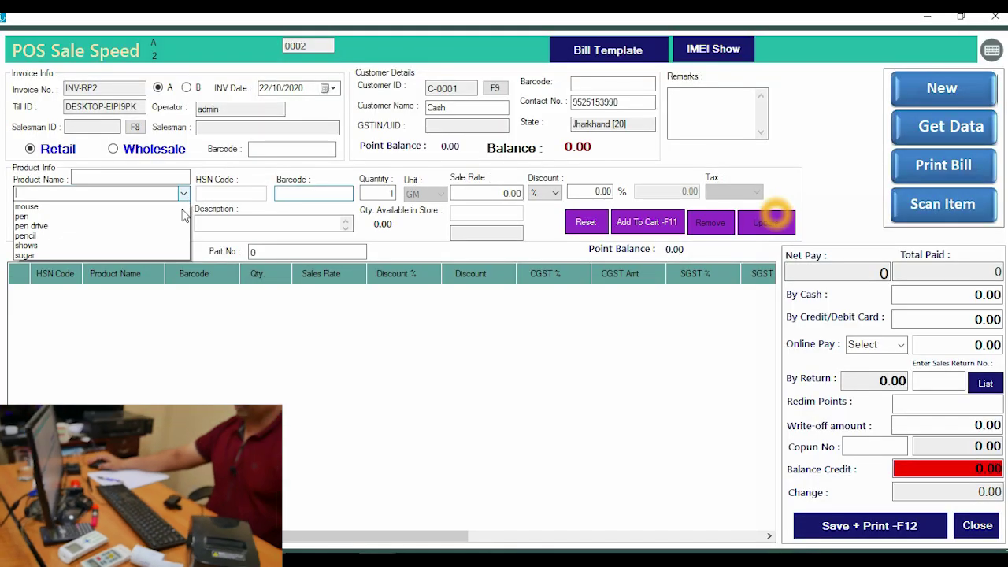
Add one pen, one pen drive and one pencil to the cart of the new invoice.
click(181, 215)
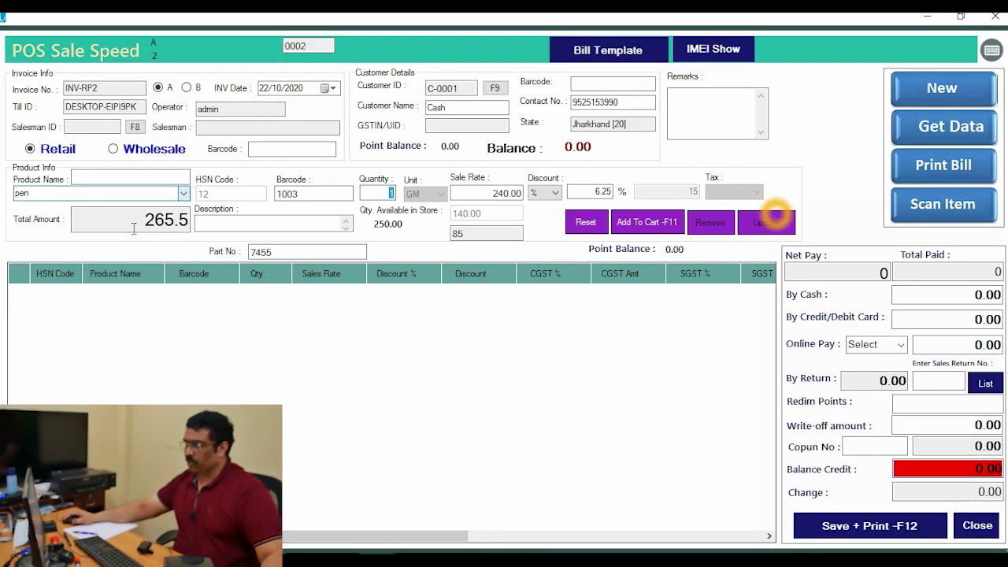
click(674, 222)
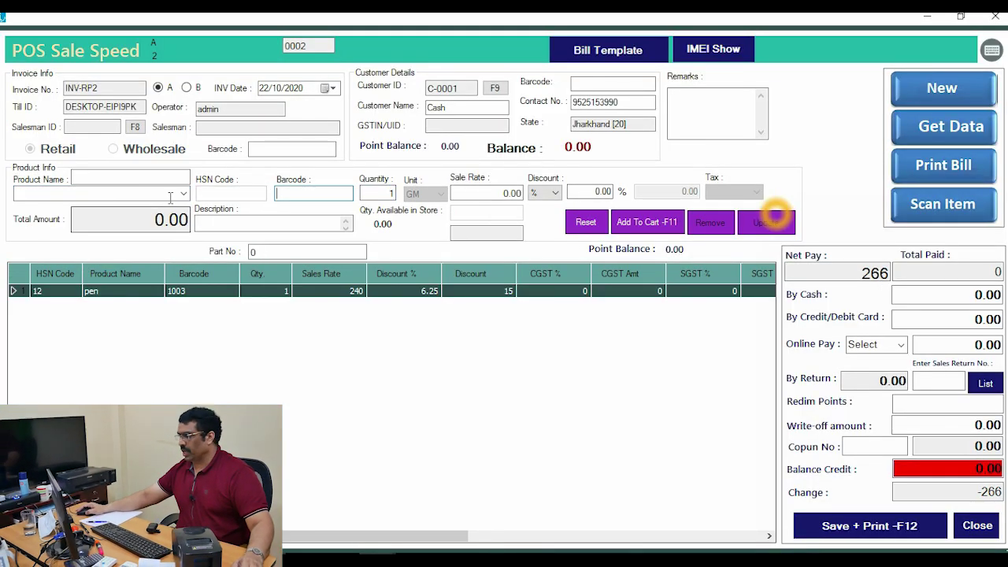
click(183, 195)
click(178, 244)
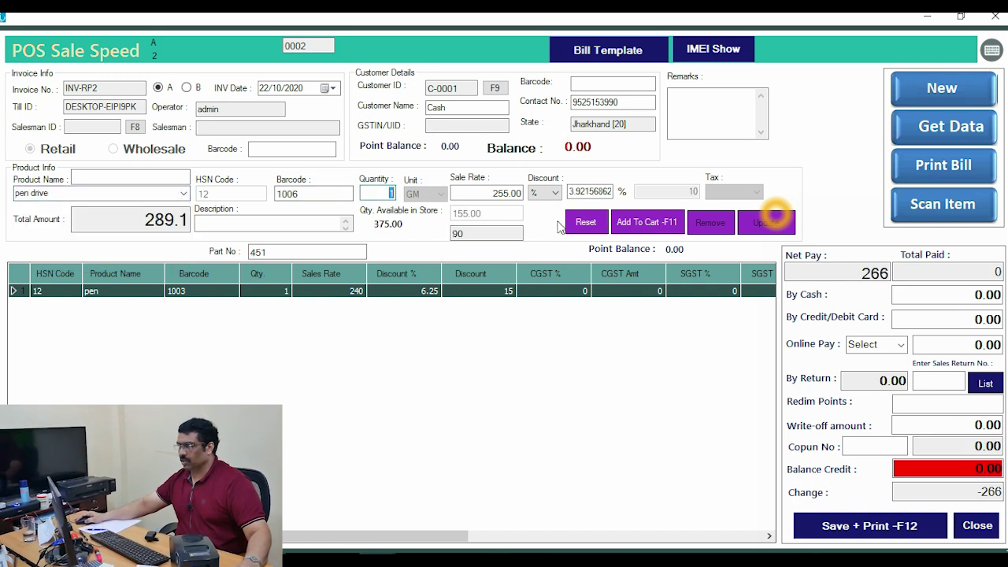
click(184, 195)
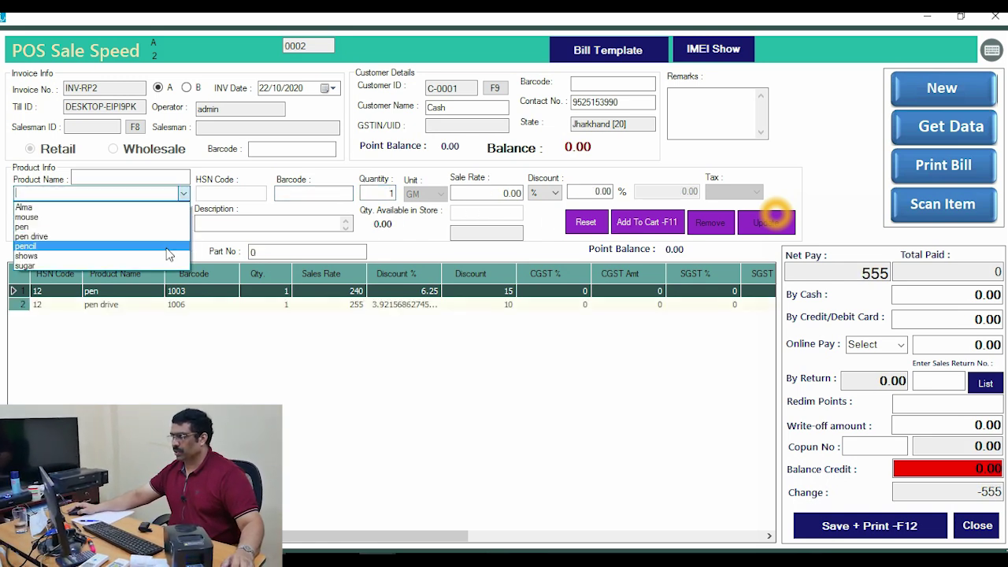
click(94, 234)
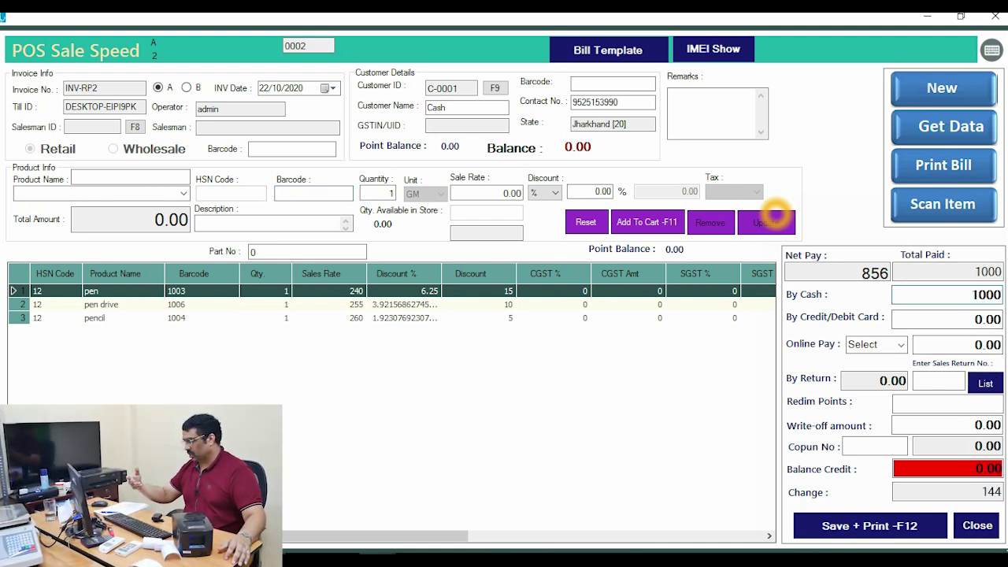
Save and print the three-item bill with a cash payment of 1000.
click(849, 525)
click(499, 333)
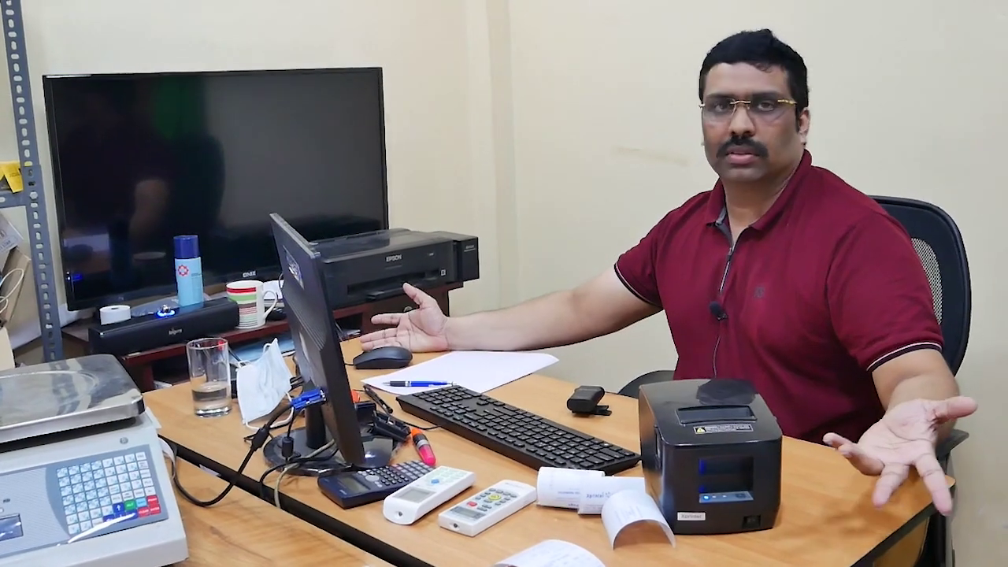